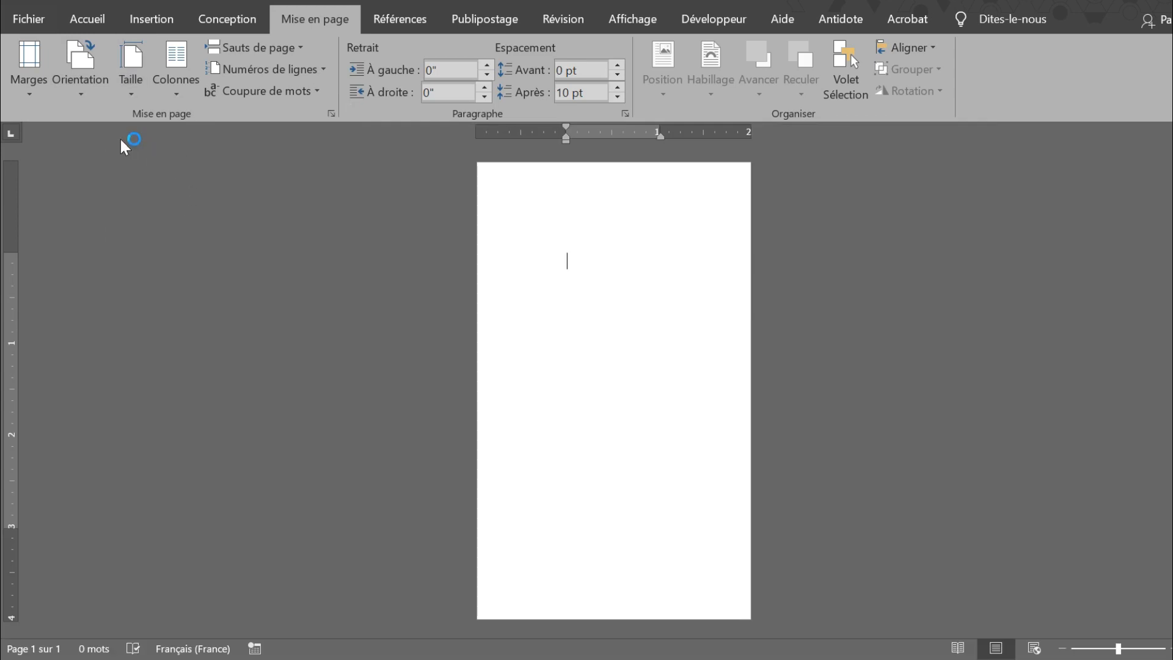
# Set the 3 x 5 inch page to landscape orientation.
pyautogui.click(79, 87)
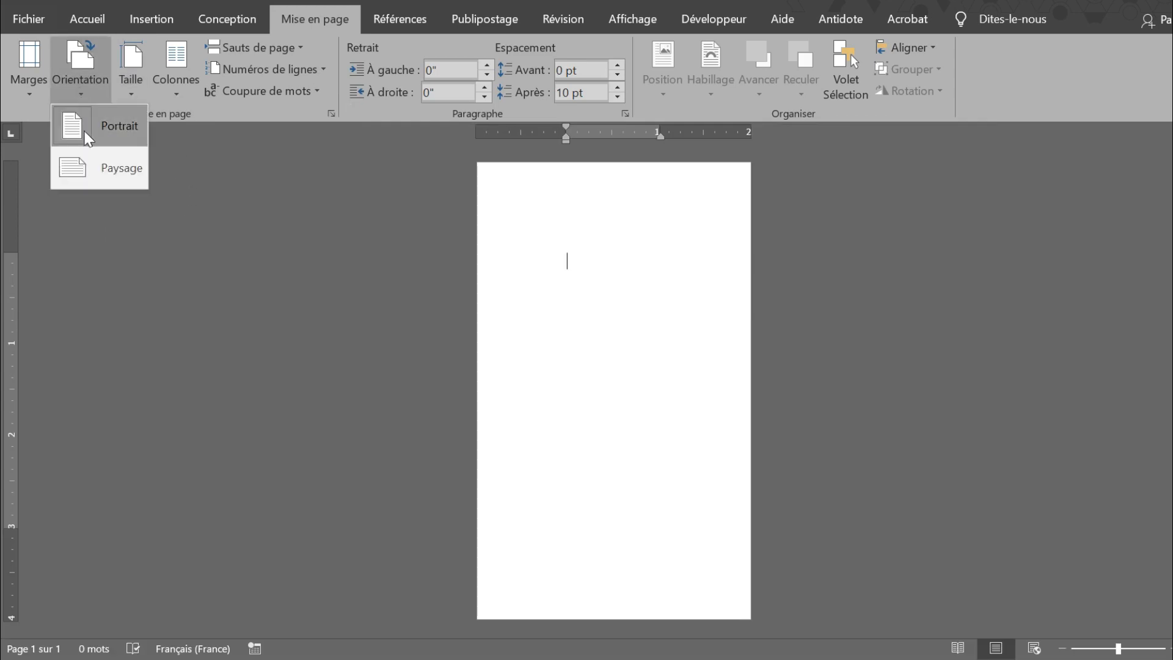
pyautogui.click(86, 170)
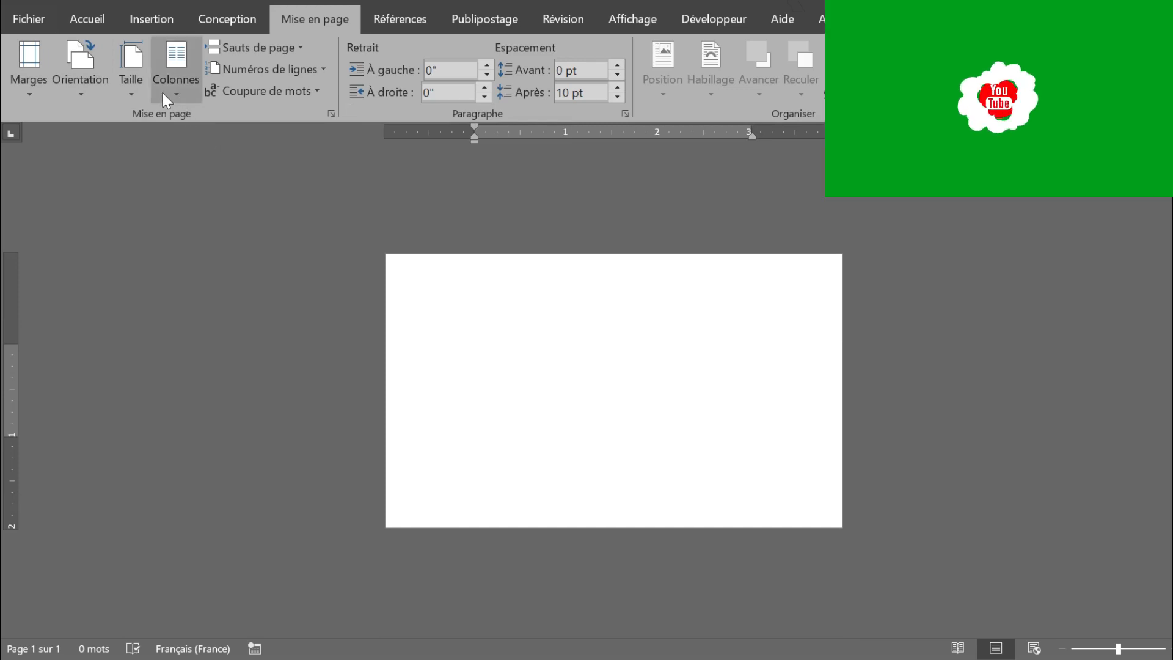
pyautogui.click(132, 101)
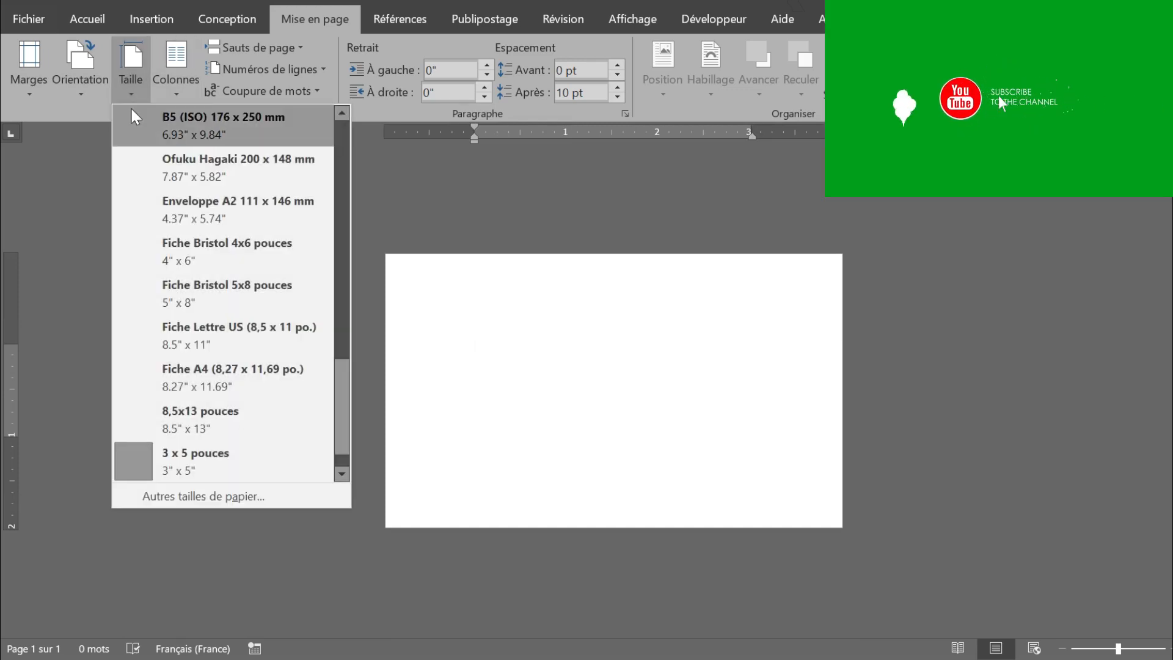
pyautogui.click(610, 339)
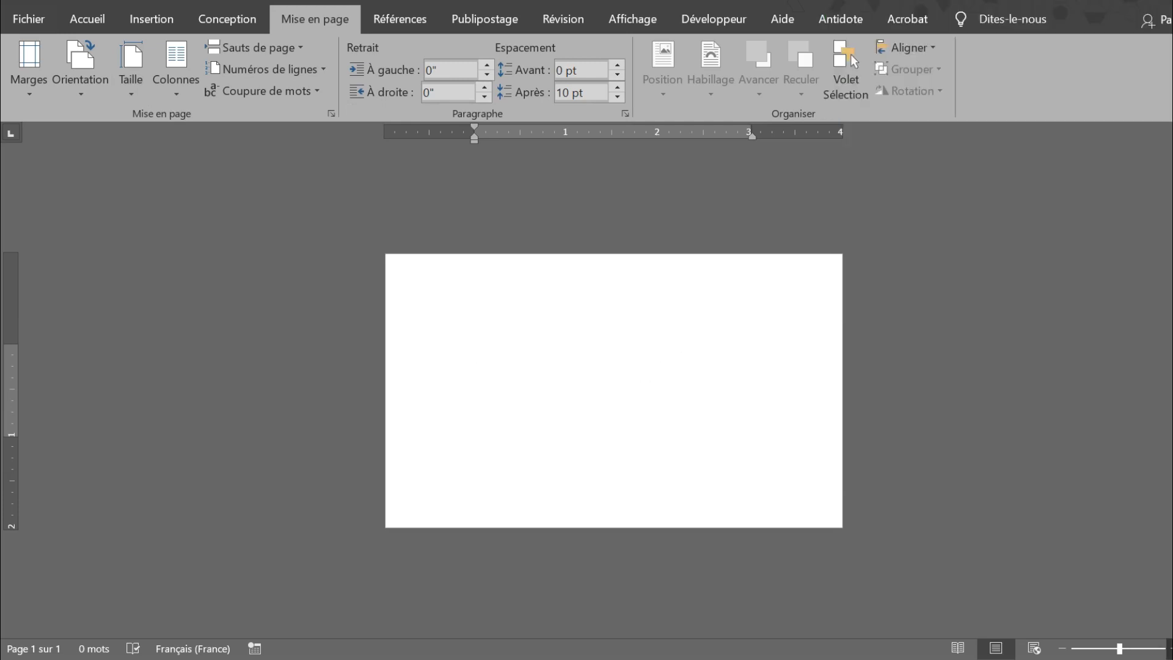
# Draw a circle about 1.78" in diameter near the centre of the page with the Ellipse shape.
pyautogui.scroll(5, 614, 391)
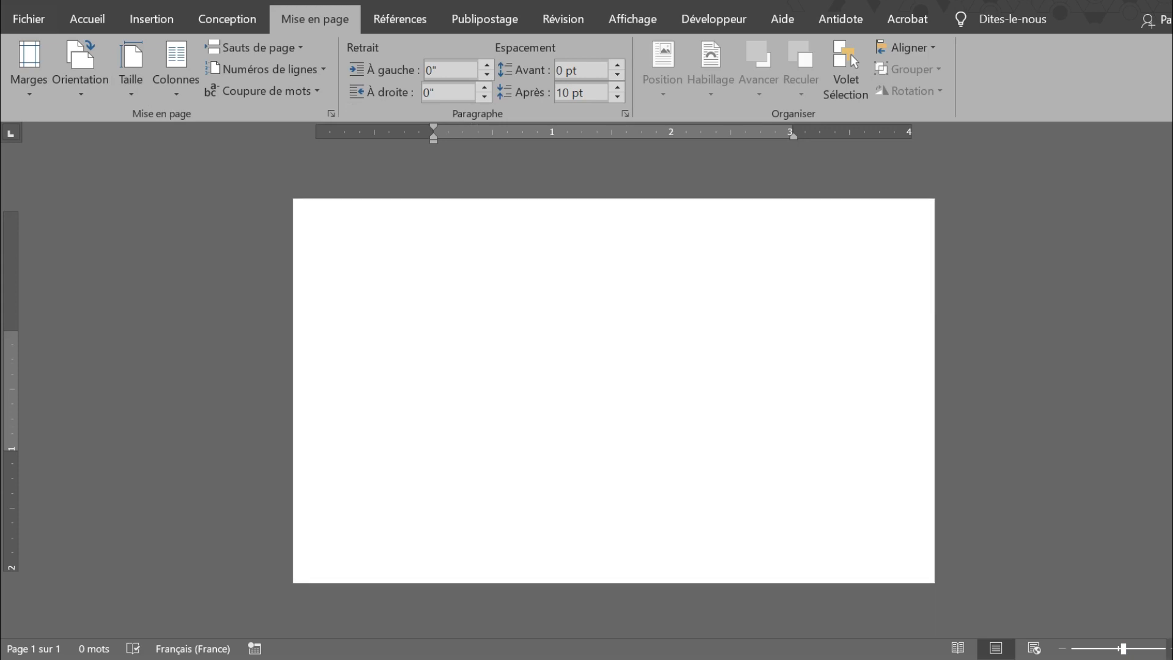
pyautogui.scroll(3, 623, 333)
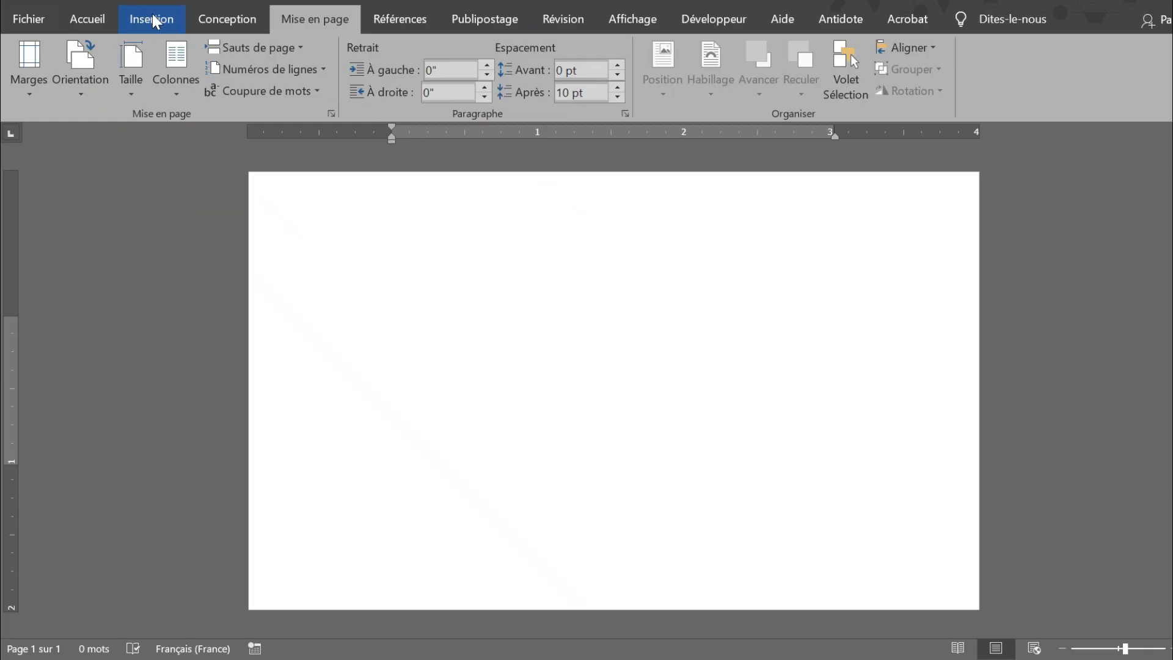
pyautogui.click(152, 24)
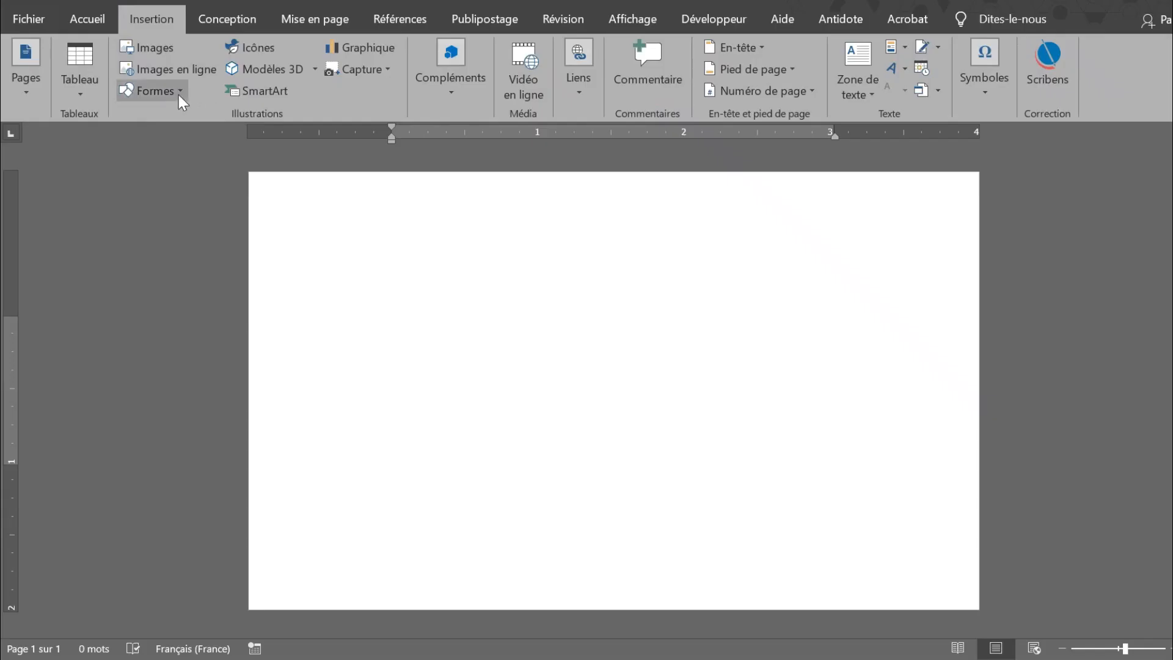
pyautogui.click(178, 94)
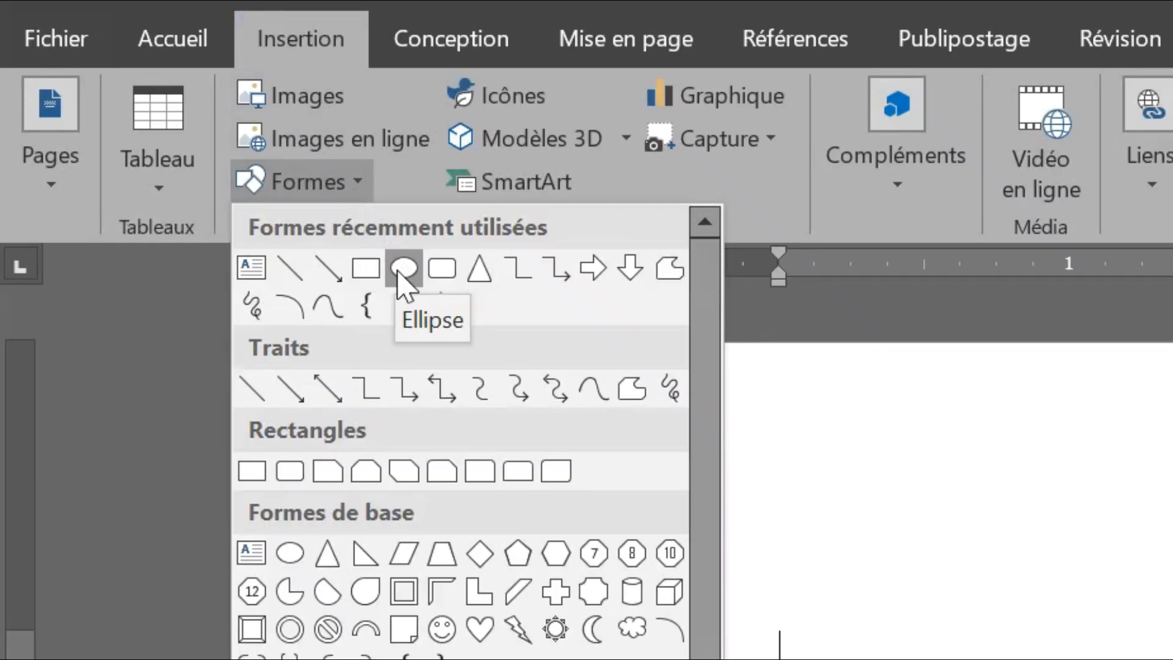
pyautogui.click(400, 274)
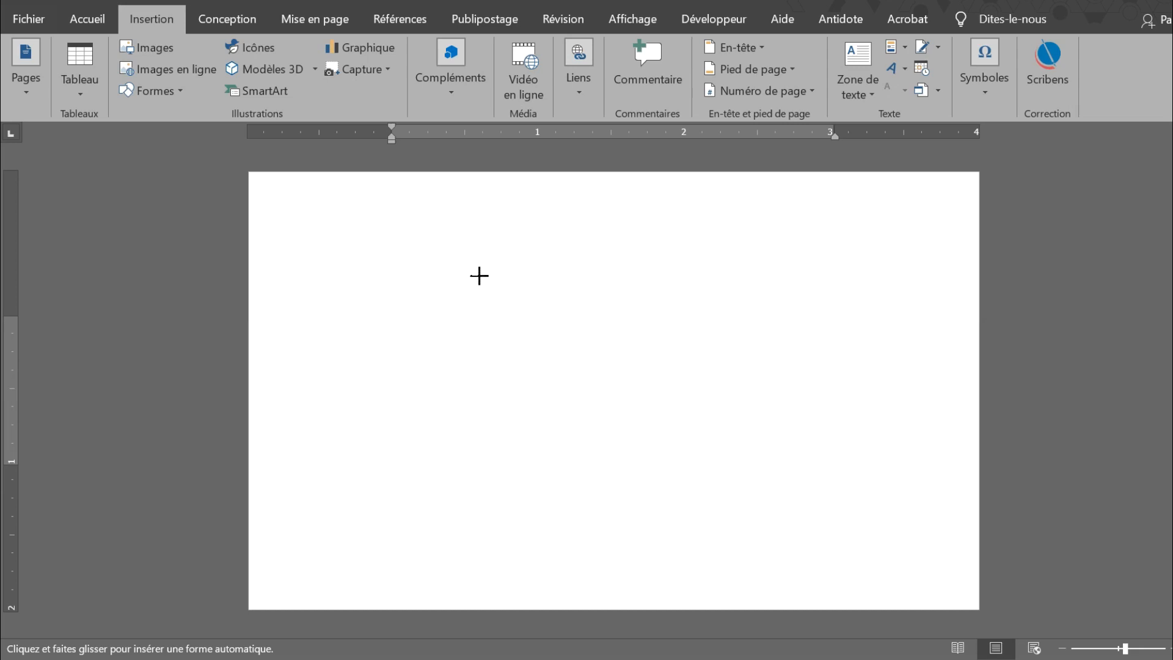
pyautogui.moveTo(480, 276); pyautogui.dragTo(739, 515)
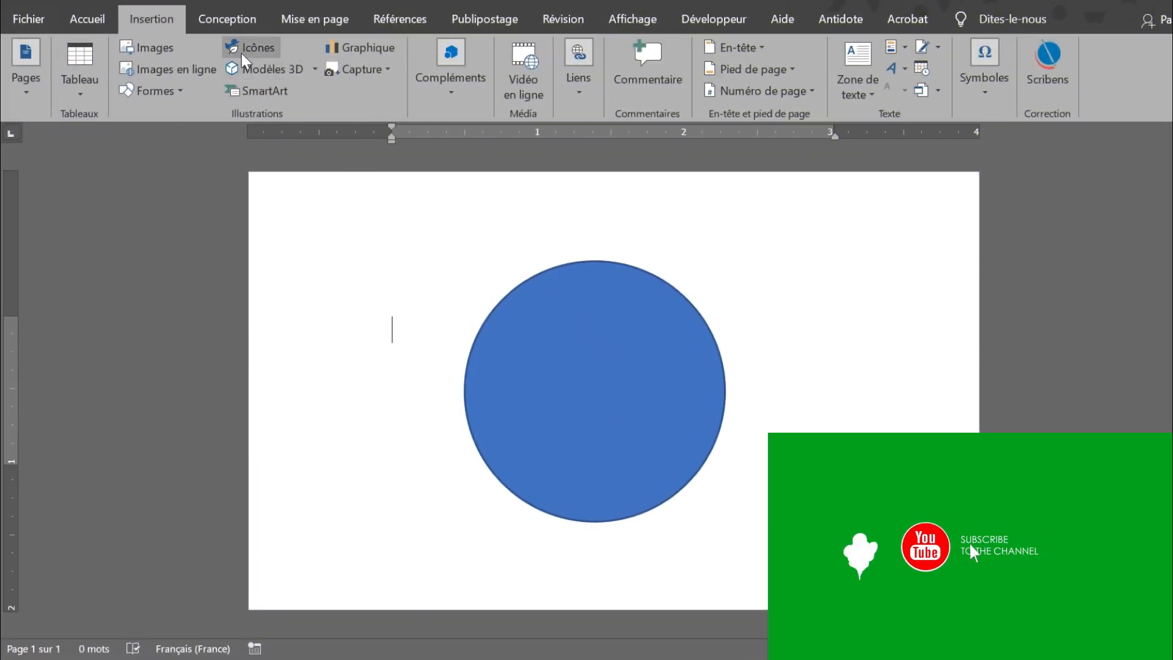
# Apply the theme shape style with a black outline and white fill to the circle.
pyautogui.click(644, 281)
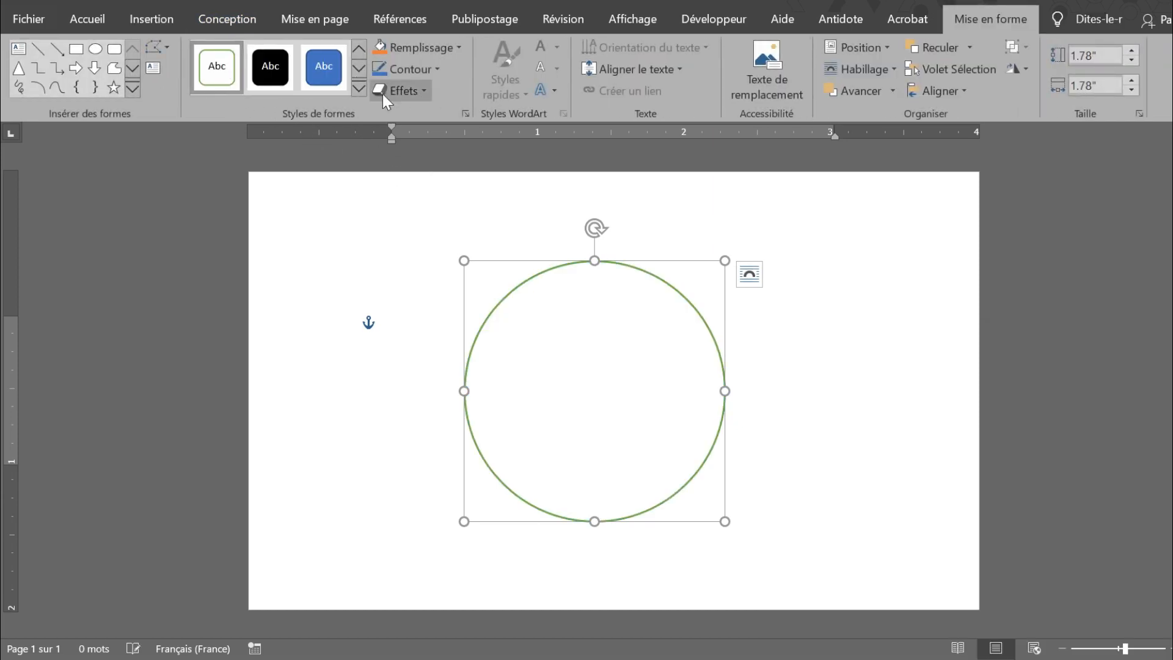
pyautogui.click(354, 89)
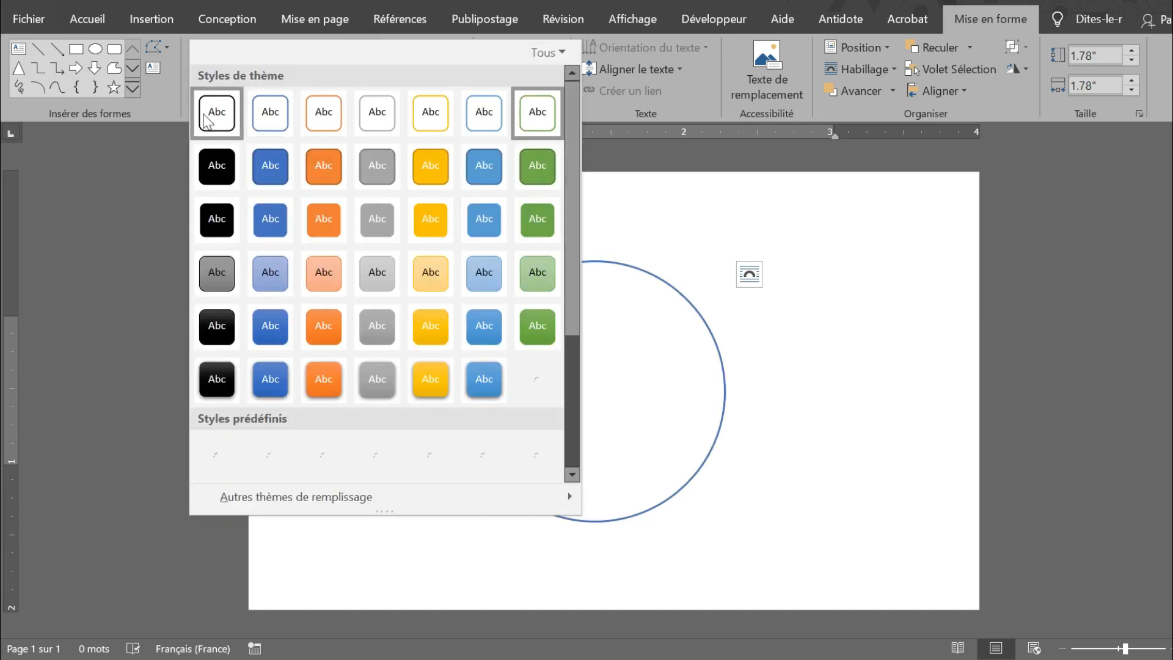
pyautogui.click(202, 113)
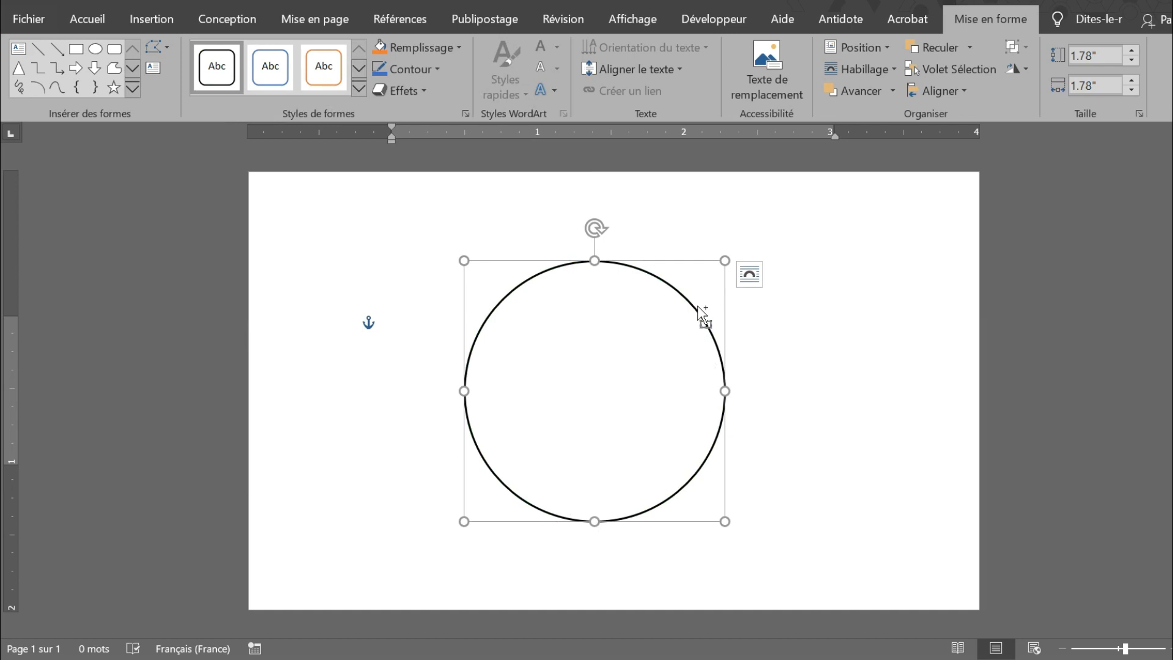
# Duplicate the circle and shrink the copy to about 1.4" in height and width.
pyautogui.moveTo(701, 305); pyautogui.dragTo(738, 299)
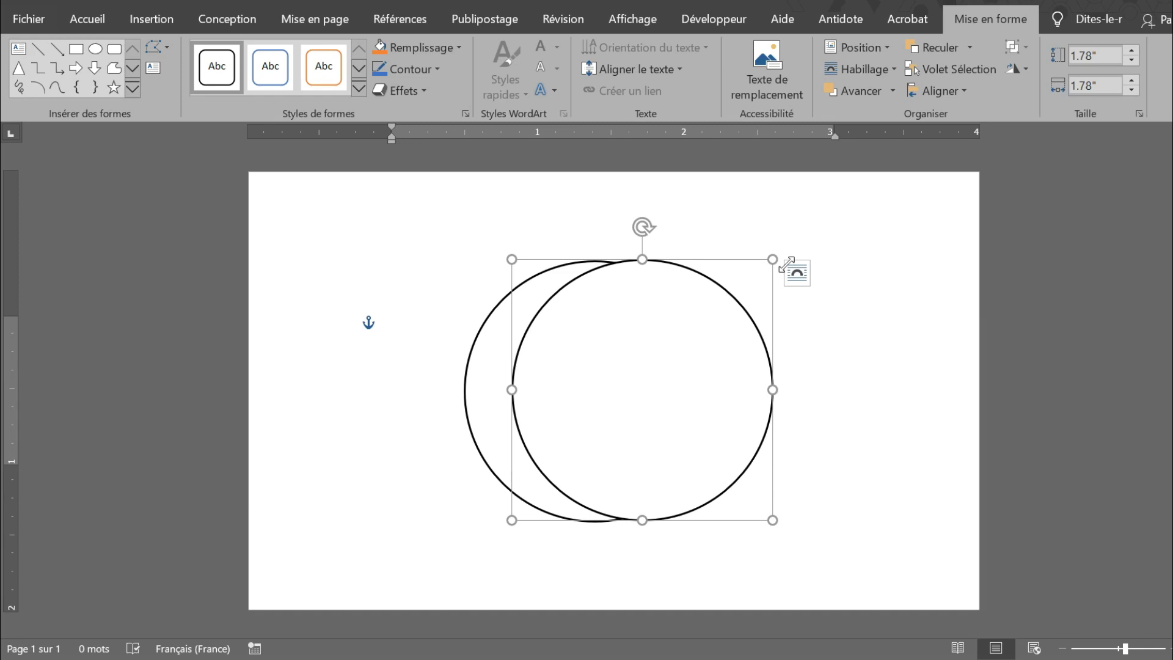
pyautogui.moveTo(786, 264); pyautogui.dragTo(726, 329)
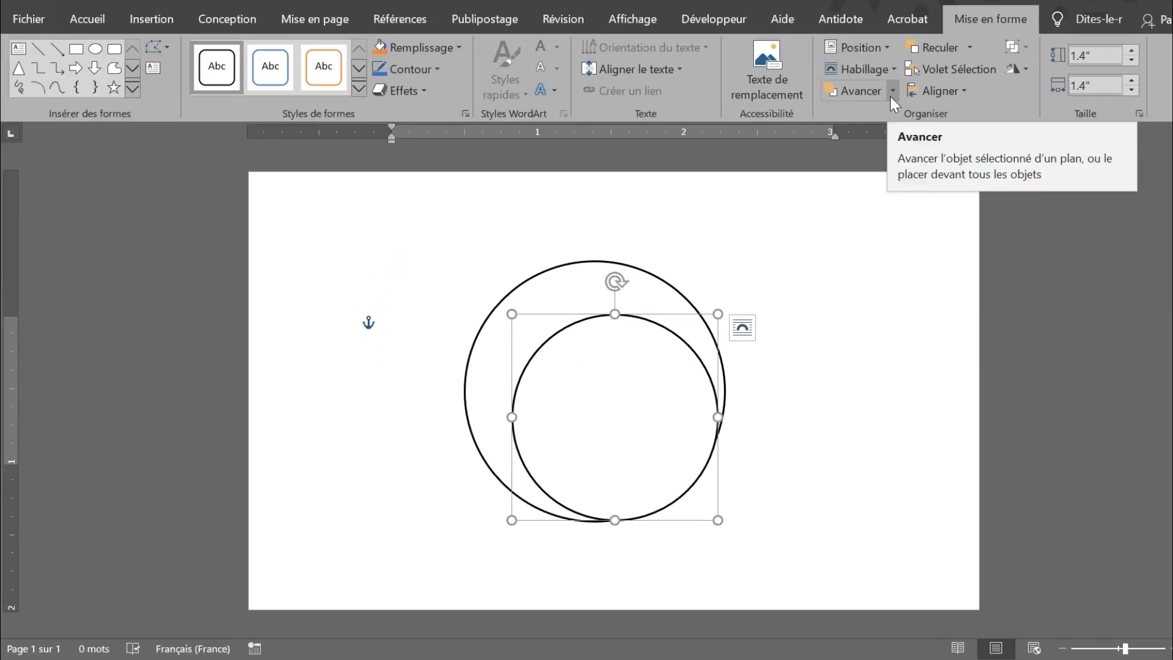
# Centre both circles horizontally and vertically relative to the margins so that they are concentric.
pyautogui.click(963, 93)
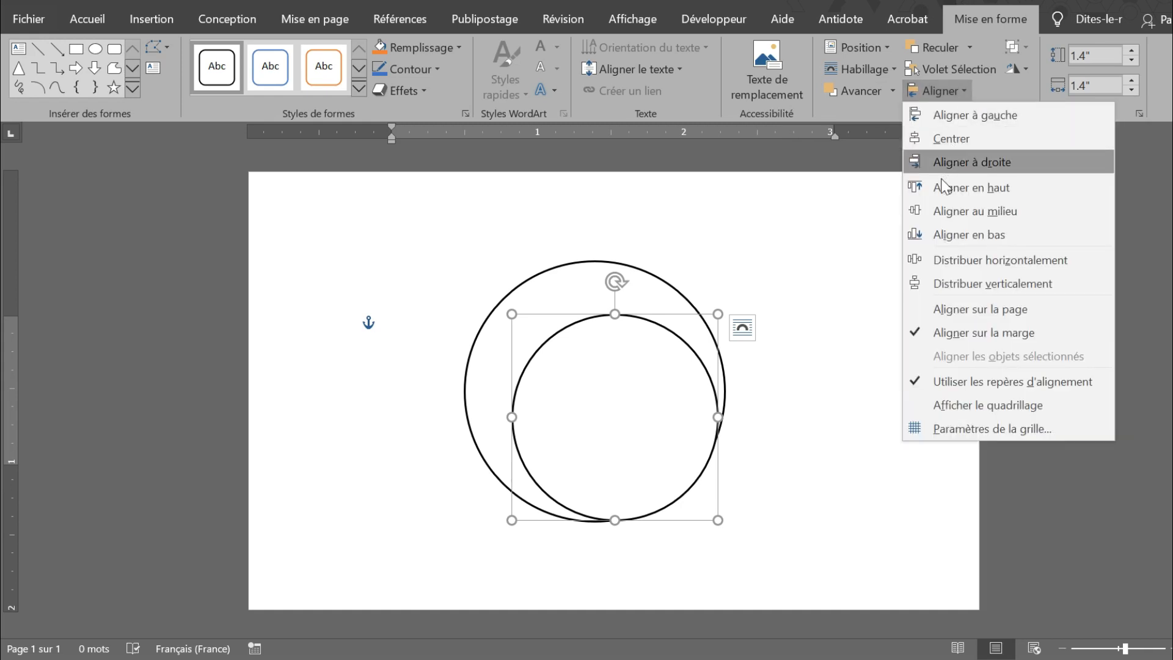
pyautogui.click(942, 219)
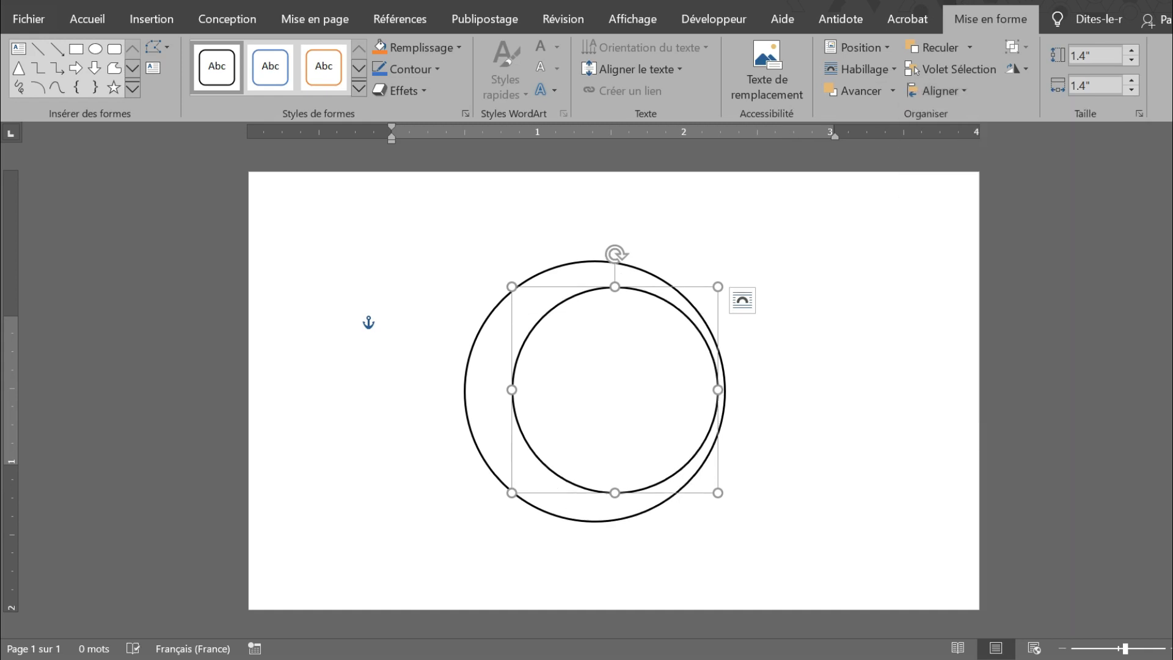
pyautogui.click(582, 278)
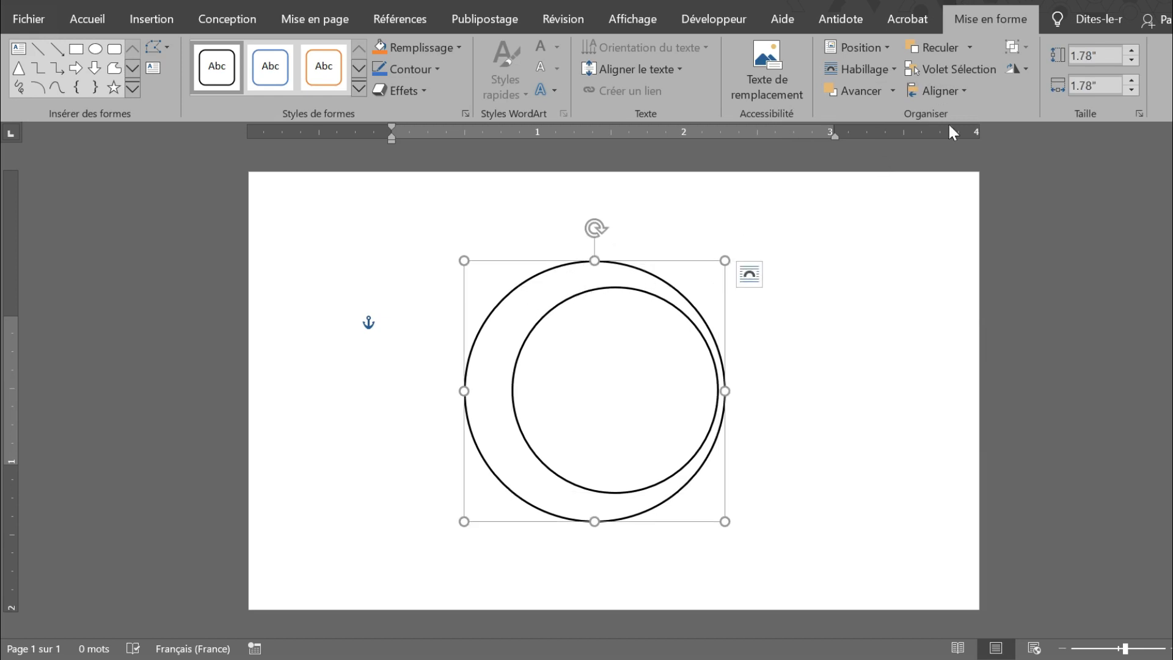
pyautogui.click(965, 92)
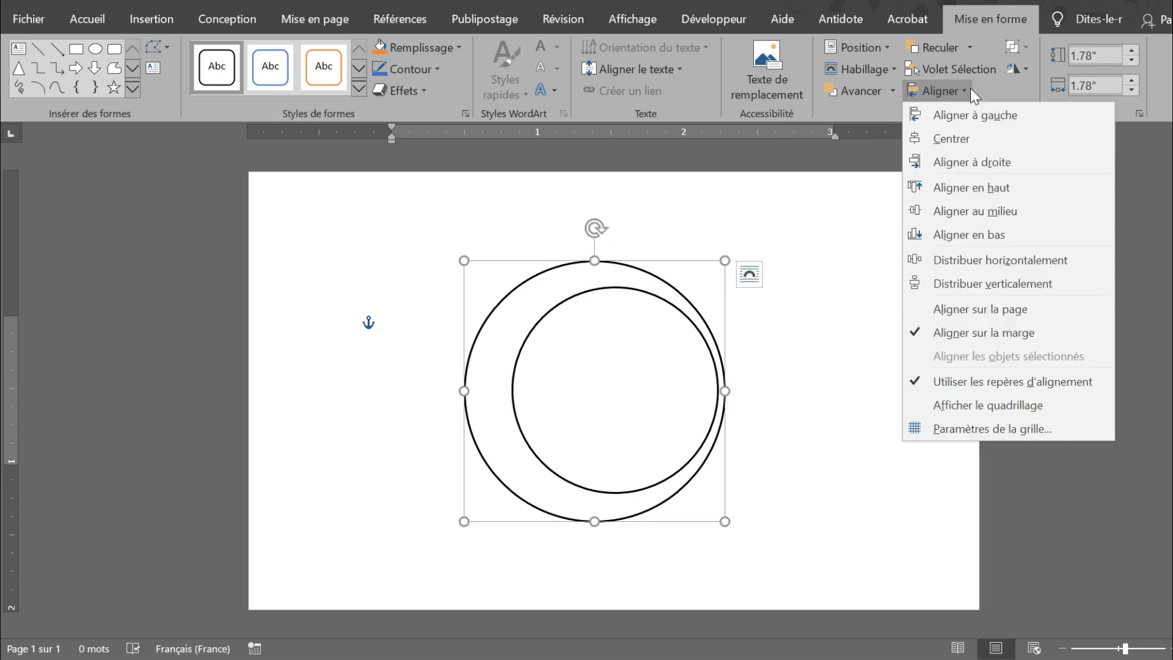
pyautogui.click(784, 451)
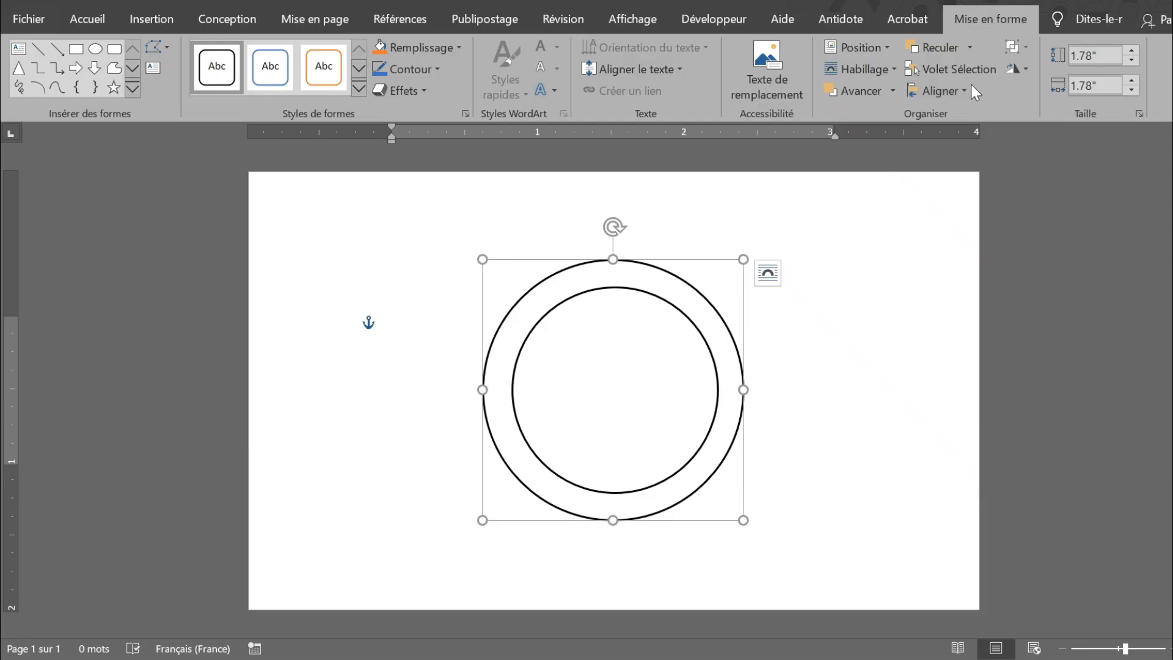
pyautogui.click(693, 327)
pyautogui.click(693, 327)
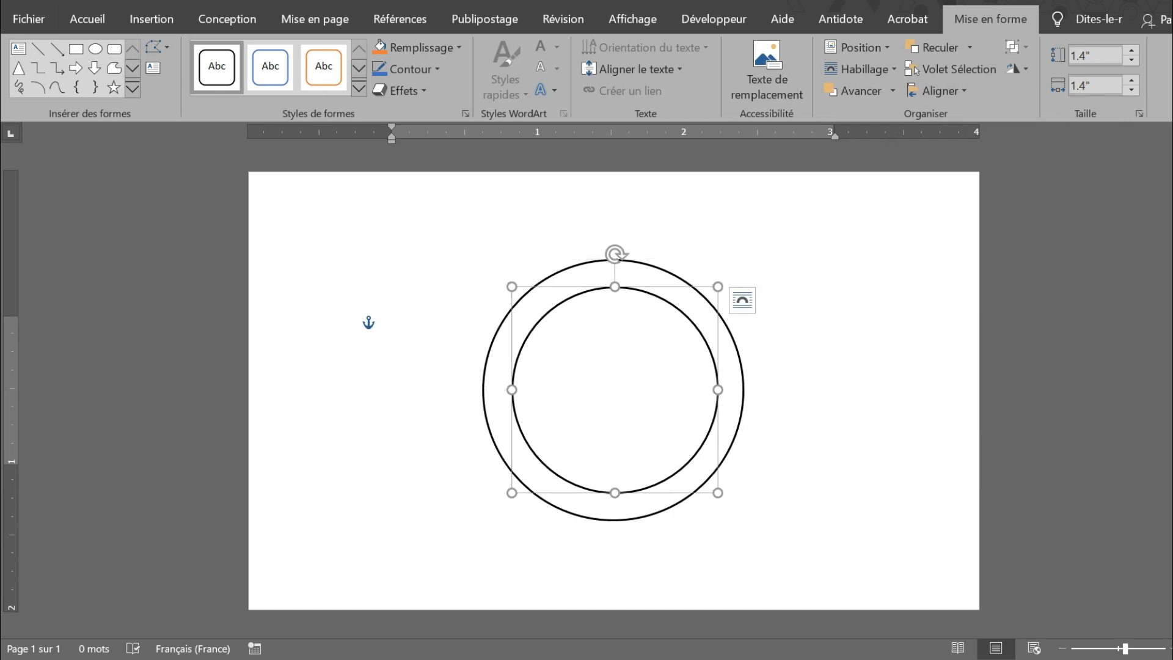
pyautogui.click(965, 92)
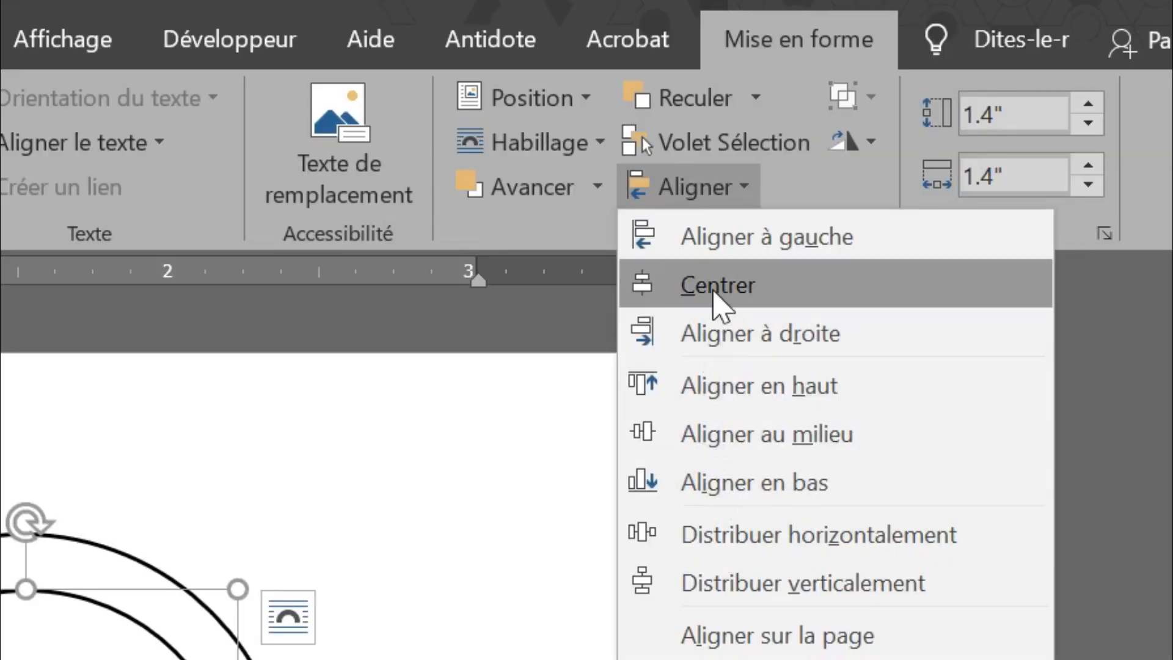
pyautogui.click(644, 299)
pyautogui.press('Escape')
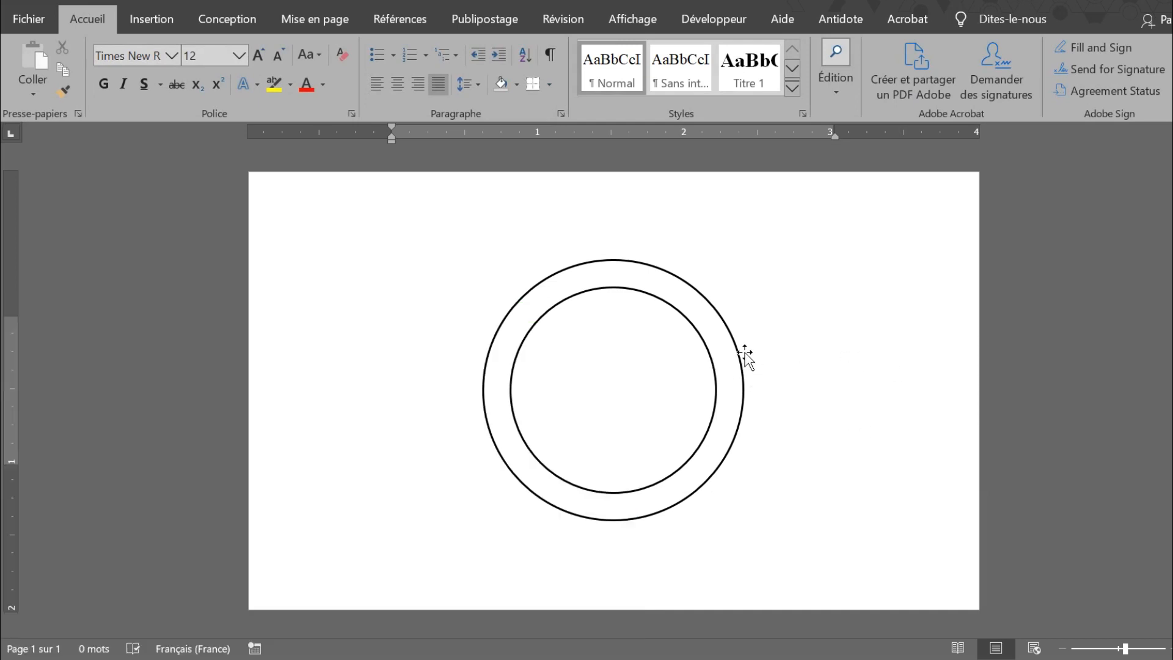
# Fill the inner circle with the globe logo picture from a file on the computer.
pyautogui.click(633, 363)
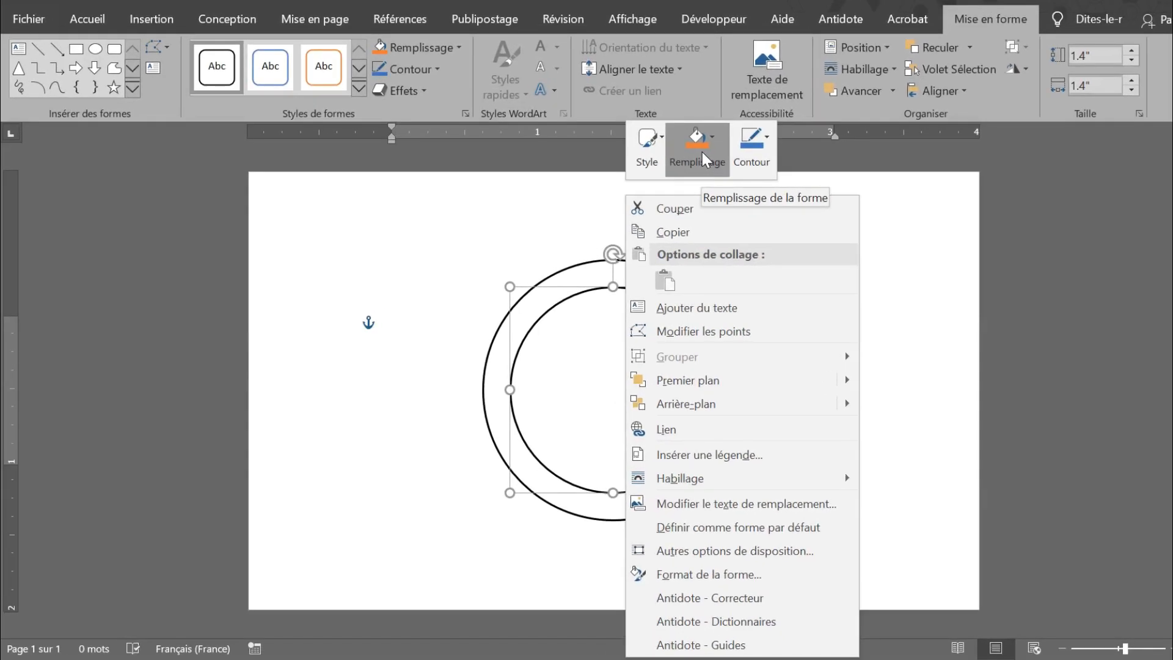
pyautogui.click(695, 160)
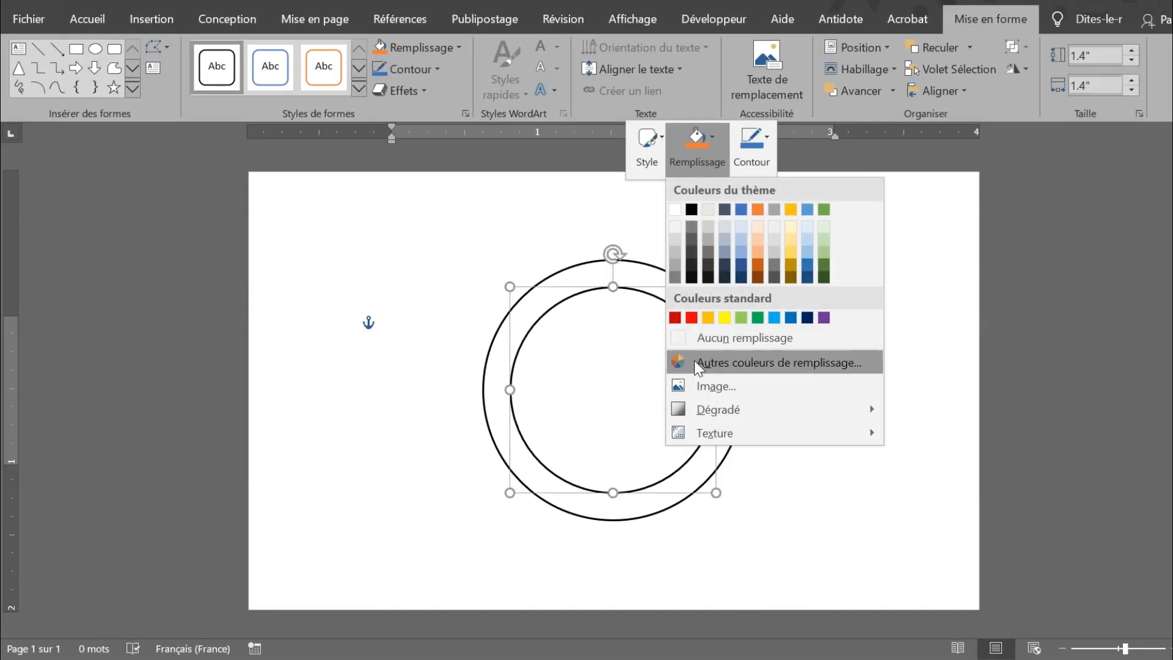
pyautogui.click(736, 384)
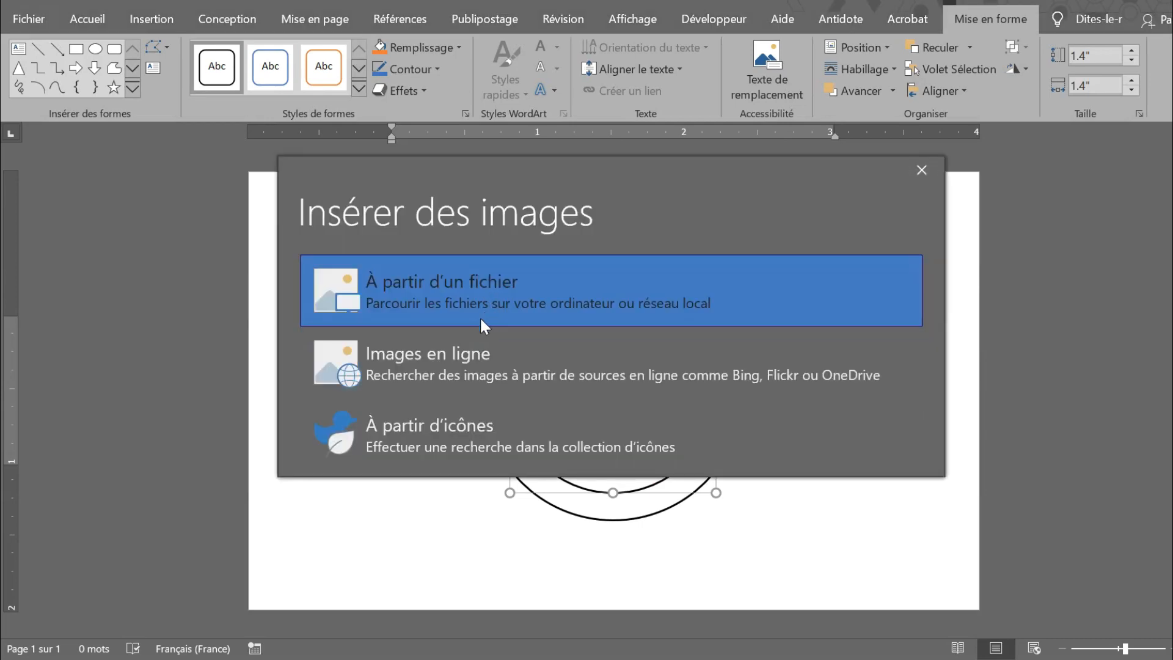
pyautogui.click(482, 283)
pyautogui.doubleClick(529, 253)
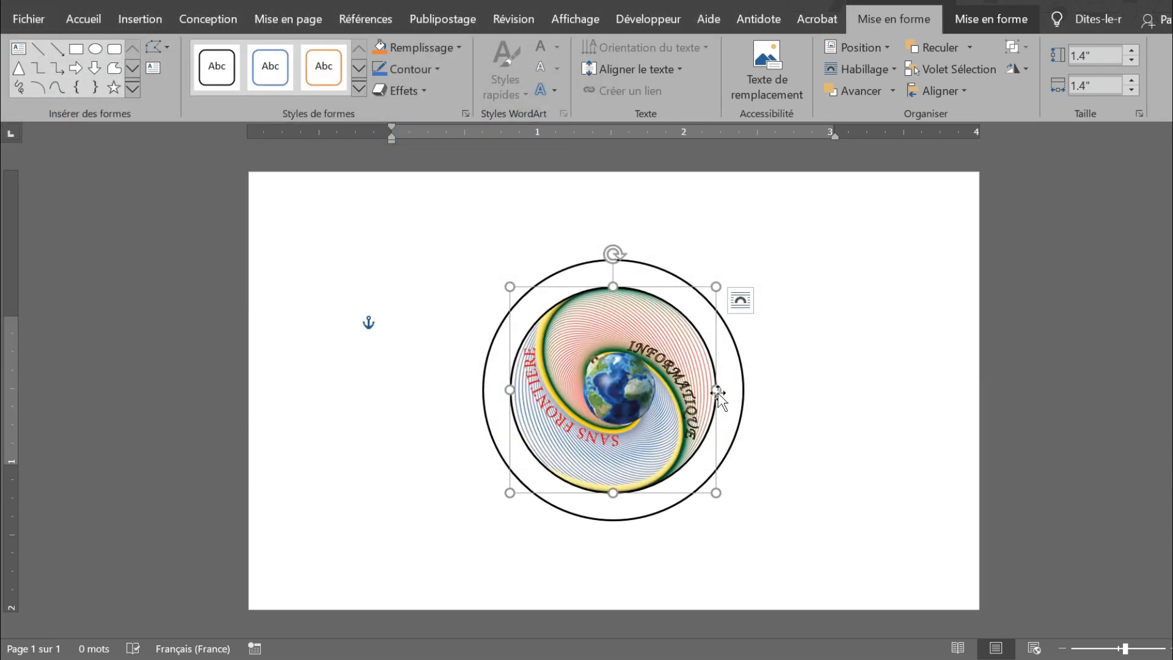
pyautogui.click(866, 438)
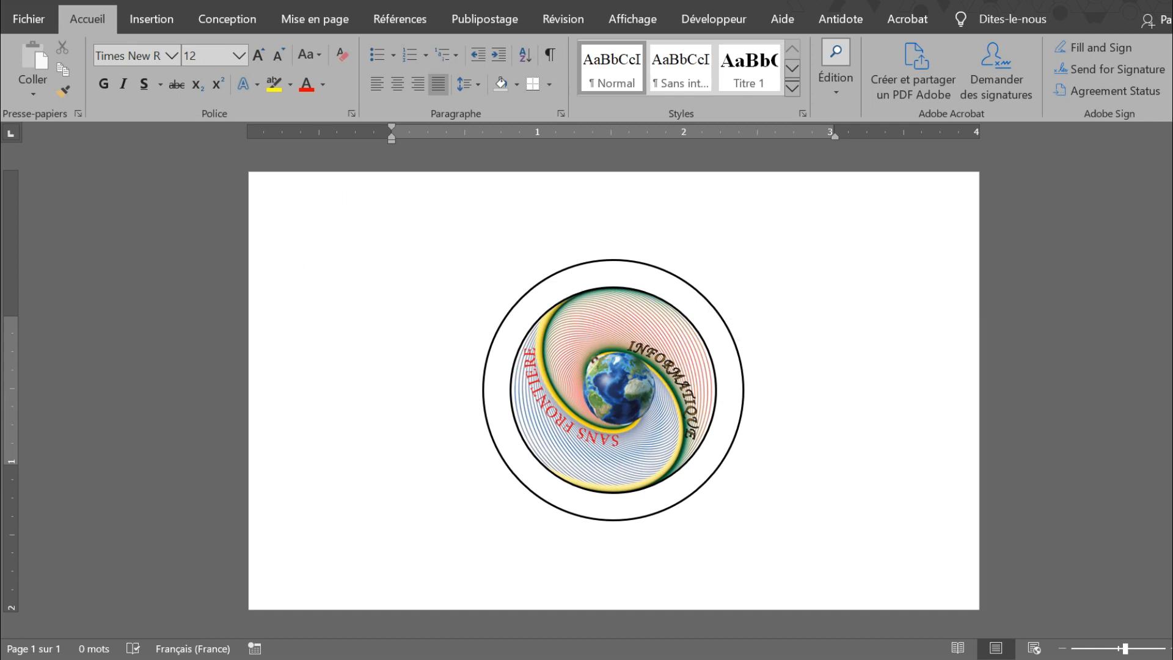
# Write "Informatique Sans Frontières" in the document and reduce its font size to 4.
pyautogui.write('Informatiq')
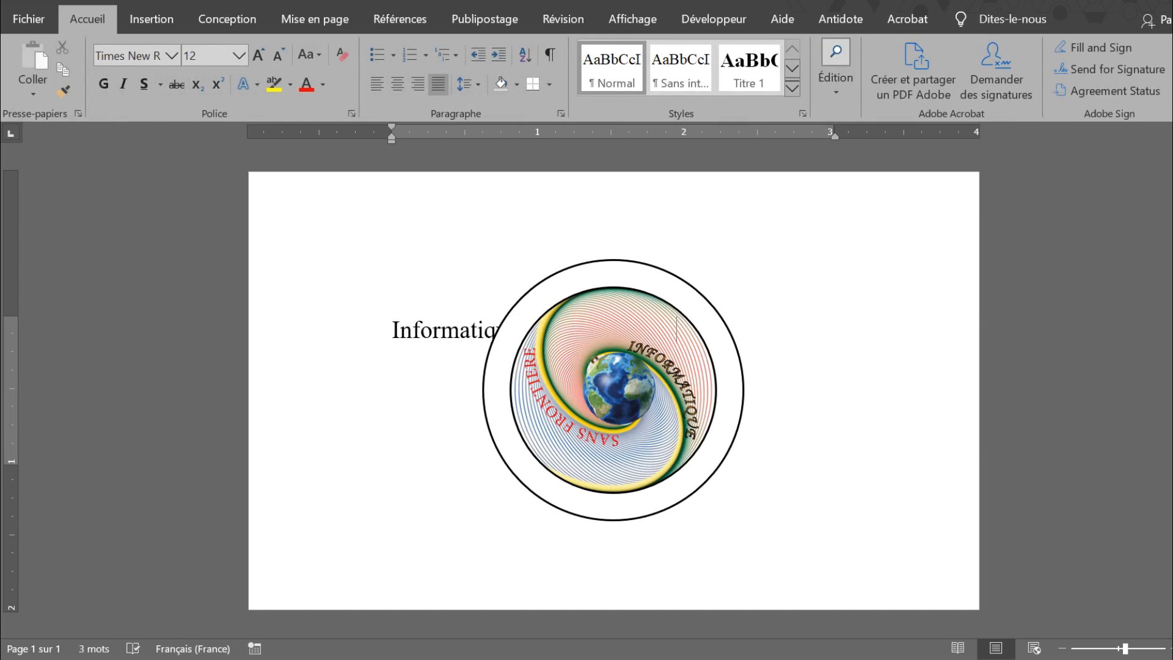
pyautogui.press('Home')
pyautogui.hotkey('shift', 'Right')
pyautogui.hotkey('shift', 'Right')
pyautogui.hotkey('shift', 'Right')
pyautogui.hotkey('shift', 'Right')
pyautogui.hotkey('shift', 'Right')
pyautogui.hotkey('shift', 'Right')
pyautogui.hotkey('shift', 'Right')
pyautogui.hotkey('shift', 'Right')
pyautogui.hotkey('shift', 'Right')
pyautogui.hotkey('shift', 'Right')
pyautogui.hotkey('shift', 'Right')
pyautogui.hotkey('shift', 'Right')
pyautogui.hotkey('shift', 'Right')
pyautogui.hotkey('shift', 'Right')
pyautogui.hotkey('shift', 'Right')
pyautogui.hotkey('shift', 'Right')
pyautogui.hotkey('shift', 'Right')
pyautogui.hotkey('shift', 'Right')
pyautogui.hotkey('shift', 'Right')
pyautogui.hotkey('shift', 'Right')
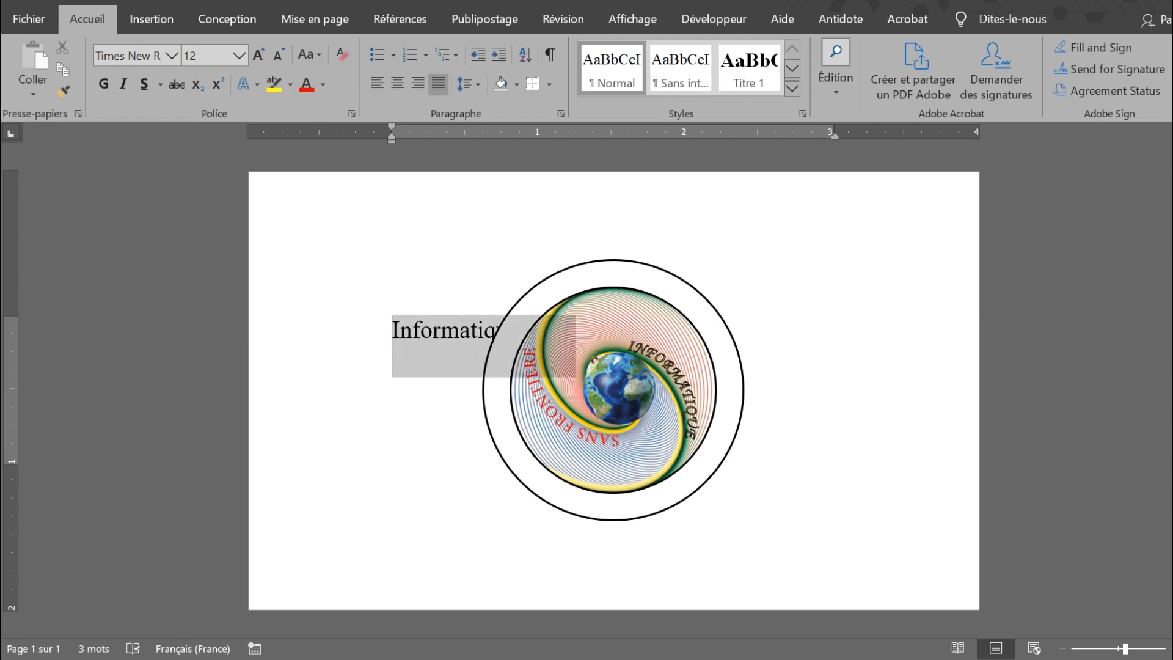
pyautogui.hotkey('shift', 'Left')
pyautogui.hotkey('shift', 'Left')
pyautogui.hotkey('shift', 'Left')
pyautogui.hotkey('shift', 'Left')
pyautogui.hotkey('shift', 'Left')
pyautogui.hotkey('shift', 'Left')
pyautogui.hotkey('shift', 'Left')
pyautogui.hotkey('shift', 'Left')
pyautogui.hotkey('shift', 'Left')
pyautogui.hotkey('shift', 'Left')
pyautogui.hotkey('shift', 'Left')
pyautogui.hotkey('shift', 'Left')
pyautogui.hotkey('shift', 'Left')
pyautogui.hotkey('shift', 'Left')
pyautogui.hotkey('shift', 'Left')
pyautogui.hotkey('shift', 'Left')
pyautogui.hotkey('shift', 'Left')
pyautogui.hotkey('shift', 'Left')
pyautogui.hotkey('shift', 'Left')
pyautogui.hotkey('shift', 'Right')
pyautogui.hotkey('shift', 'Right')
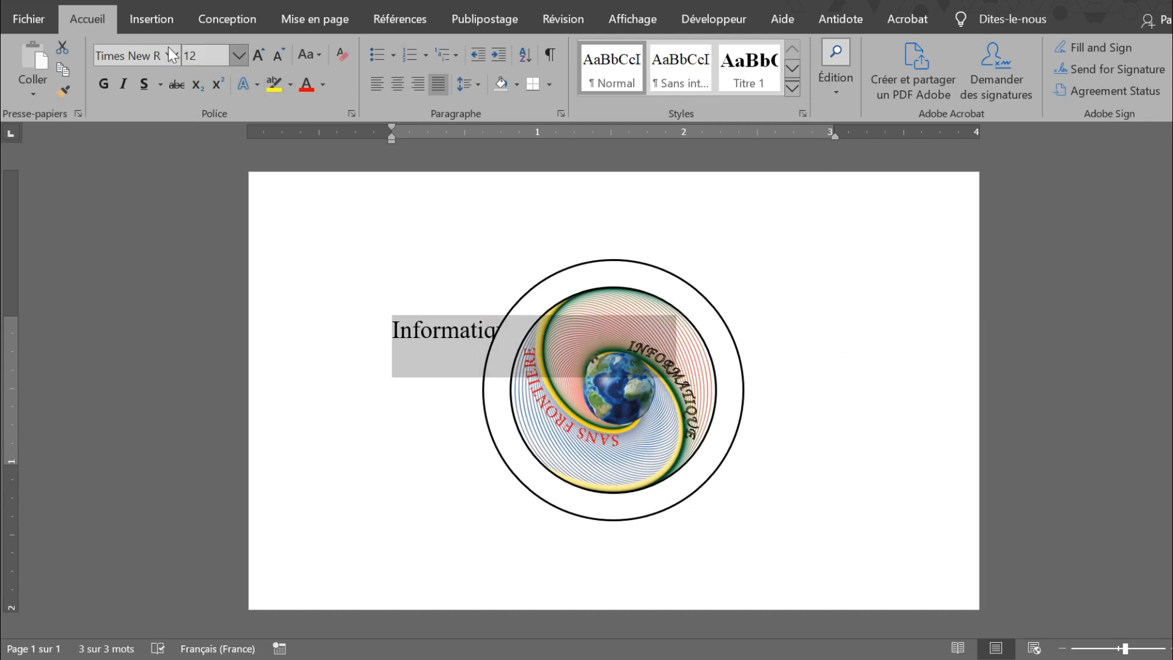
pyautogui.click(276, 60)
pyautogui.click(276, 60)
pyautogui.click(276, 61)
pyautogui.click(276, 60)
pyautogui.click(277, 61)
pyautogui.click(276, 60)
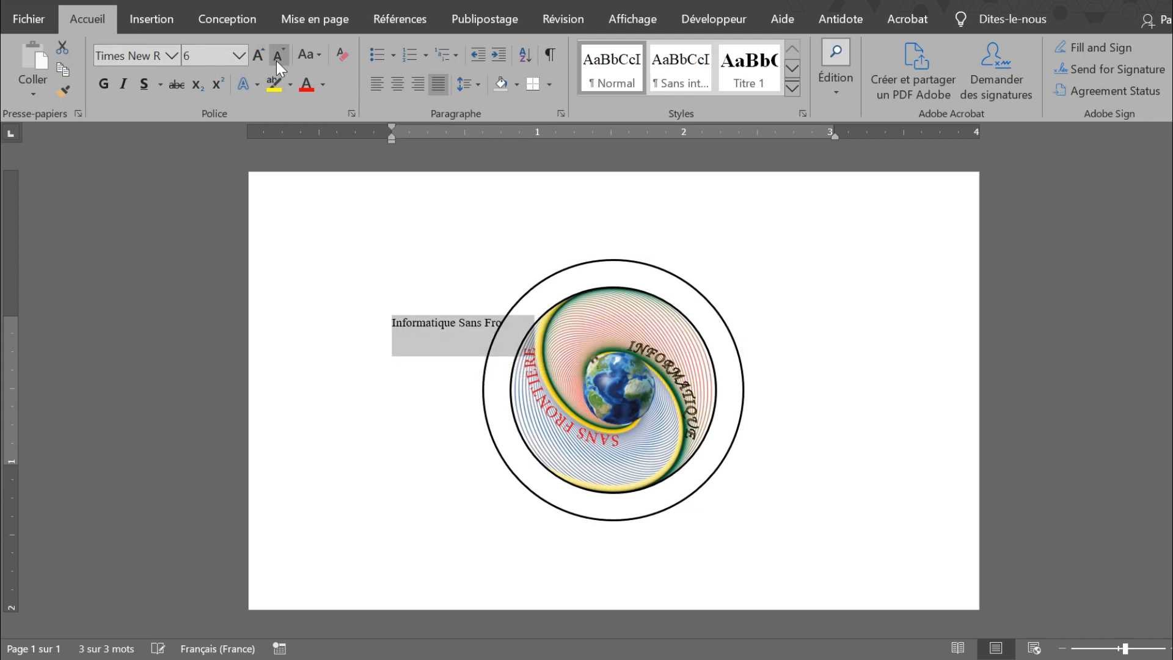
pyautogui.click(276, 61)
pyautogui.click(276, 61)
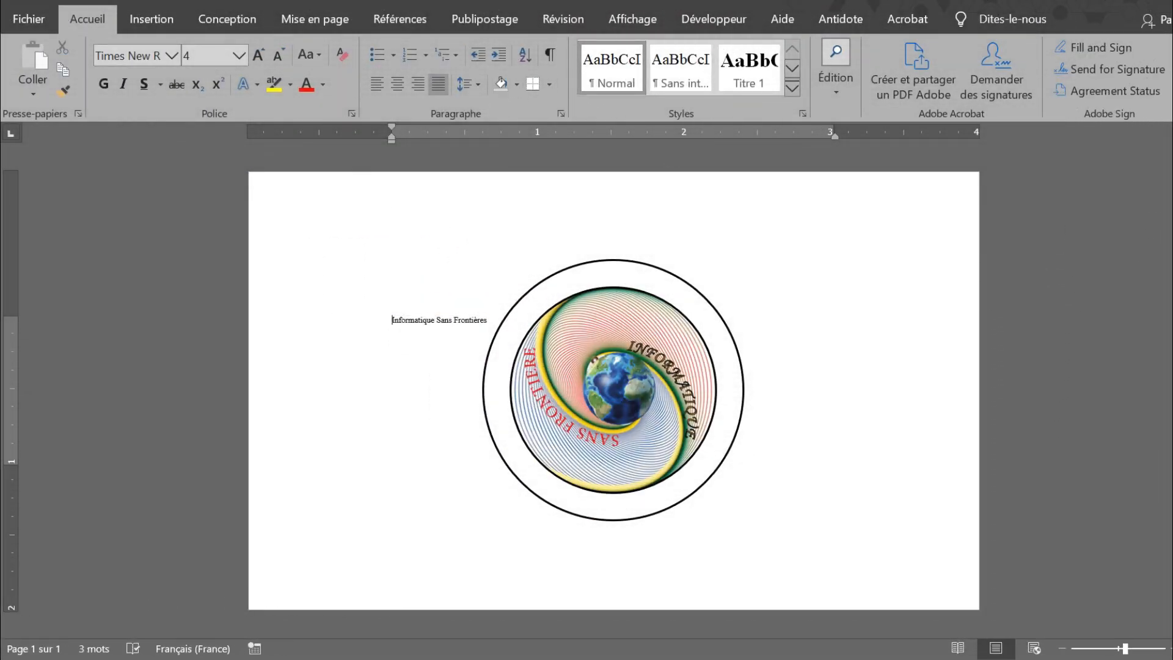
# Convert the selected "Informatique Sans Frontières" text to WordArt in the black filled style with shadow.
pyautogui.click(146, 21)
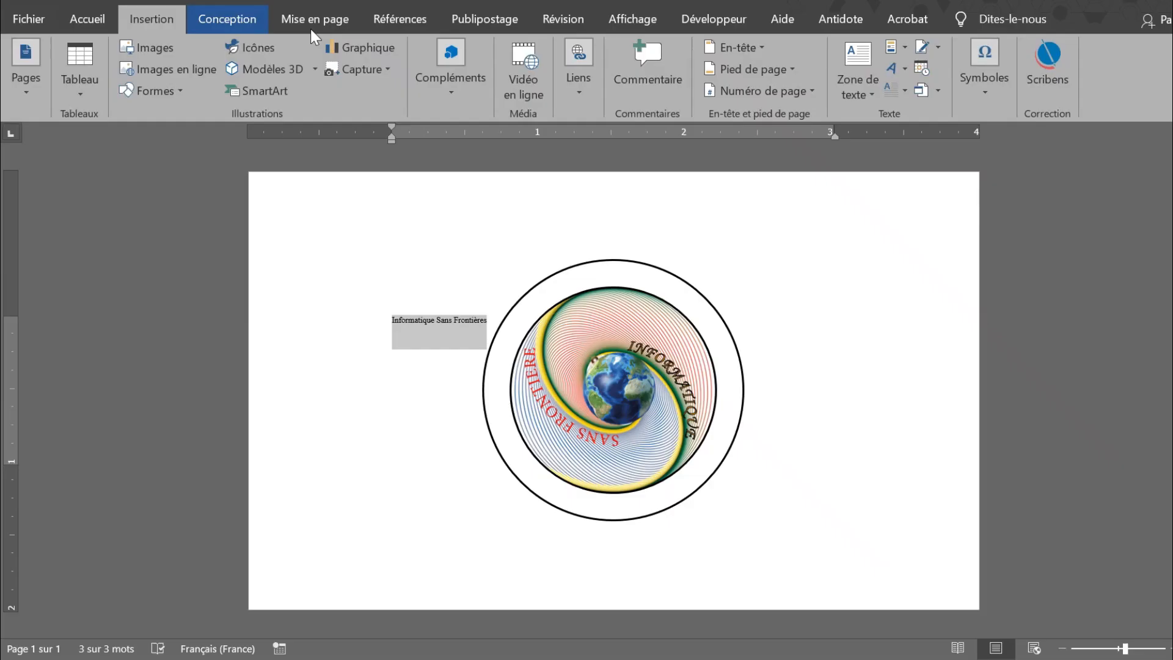
pyautogui.click(906, 67)
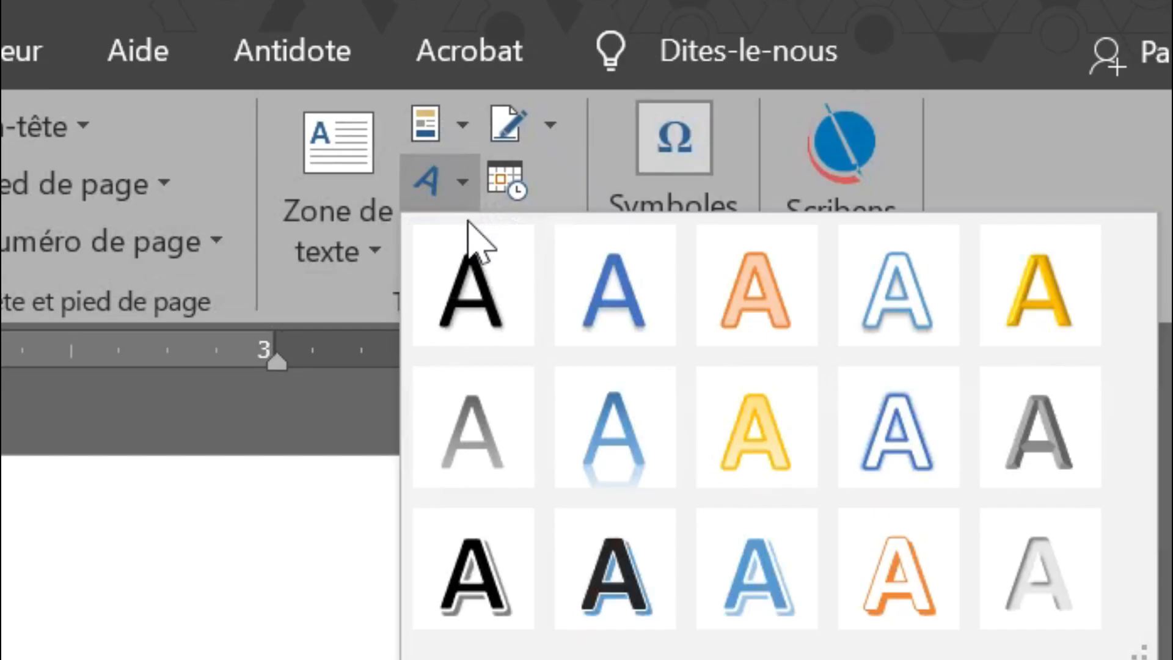
pyautogui.click(918, 111)
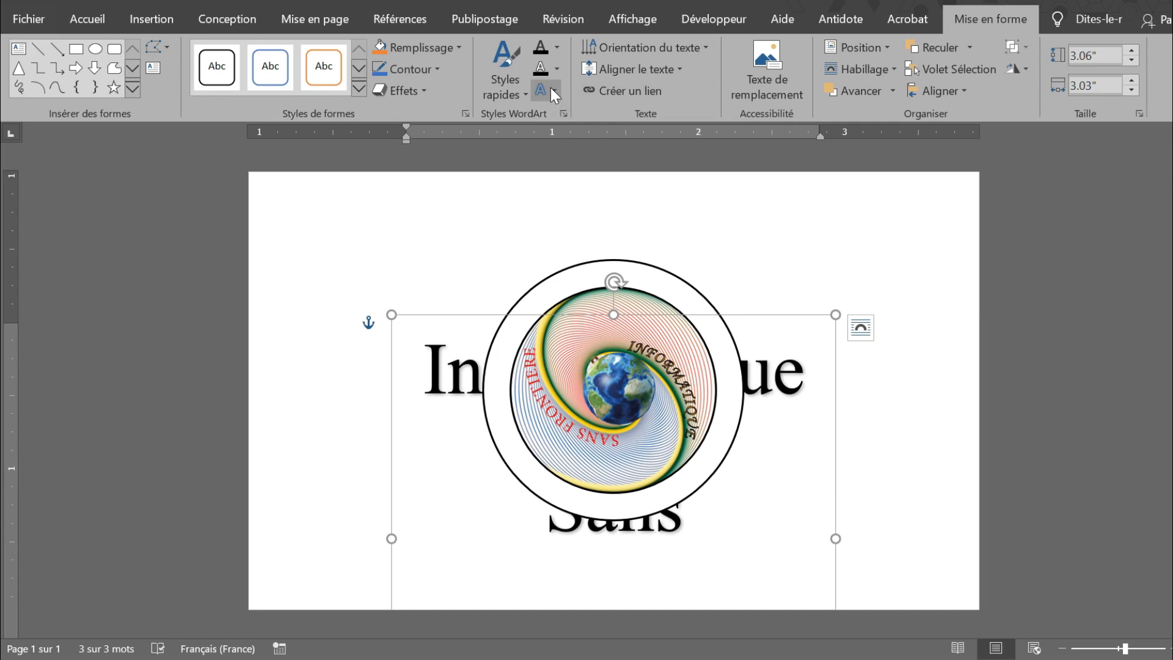
# Bend the WordArt text along the upward arch path and narrow its box to 2.6" wide.
pyautogui.click(551, 91)
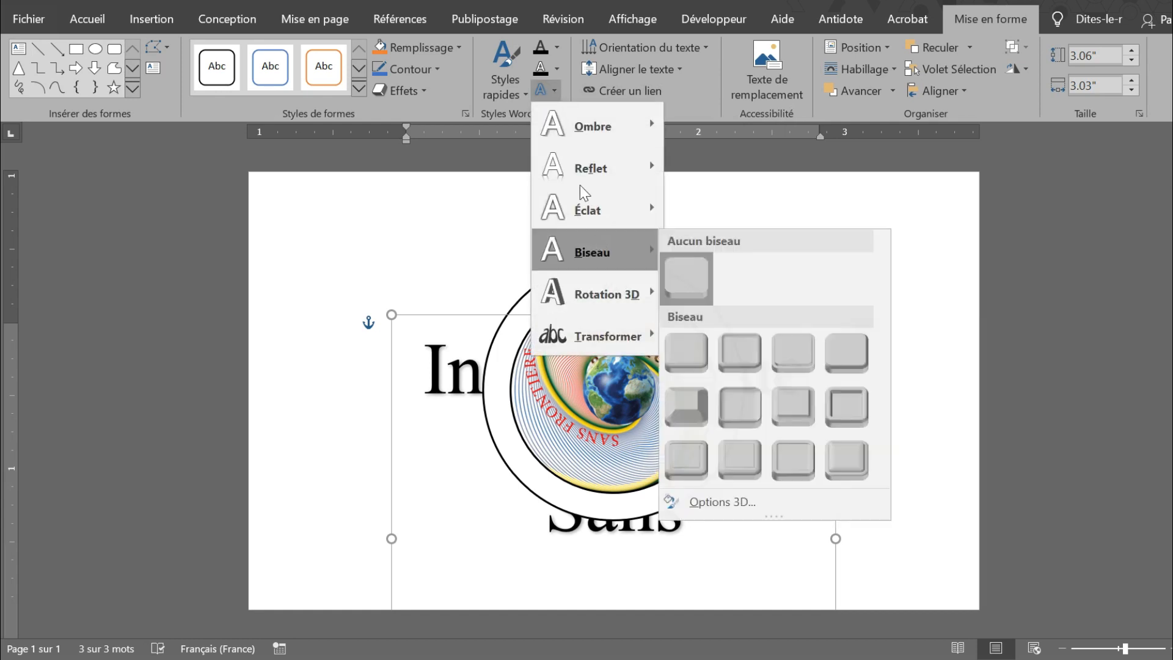
pyautogui.click(558, 85)
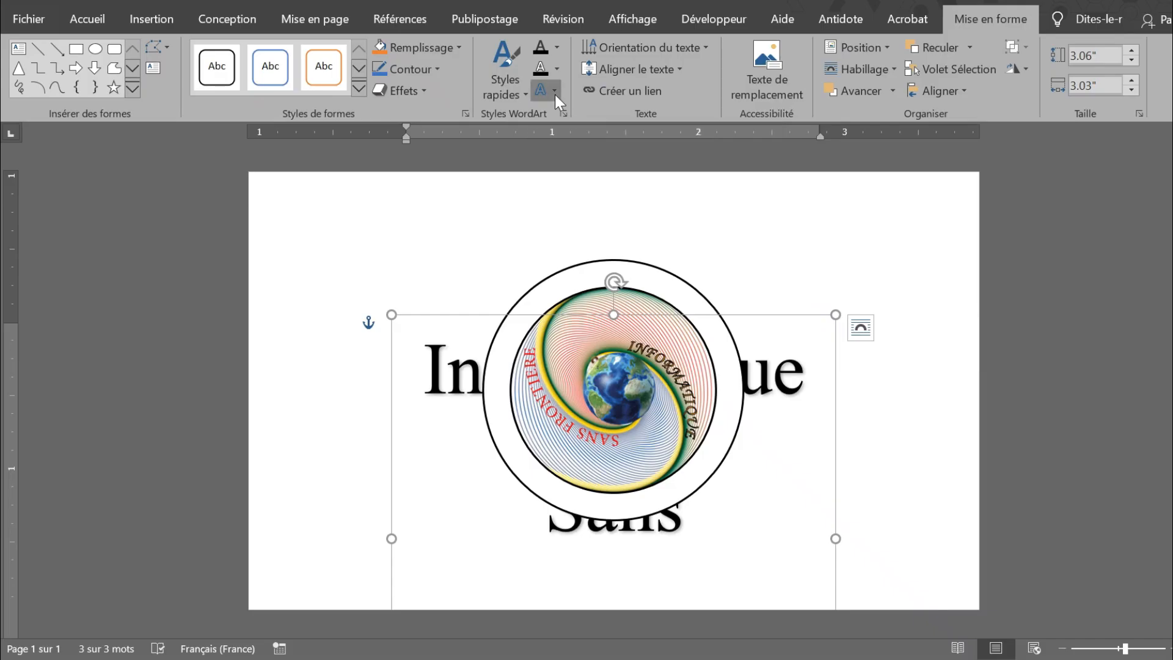
pyautogui.click(555, 91)
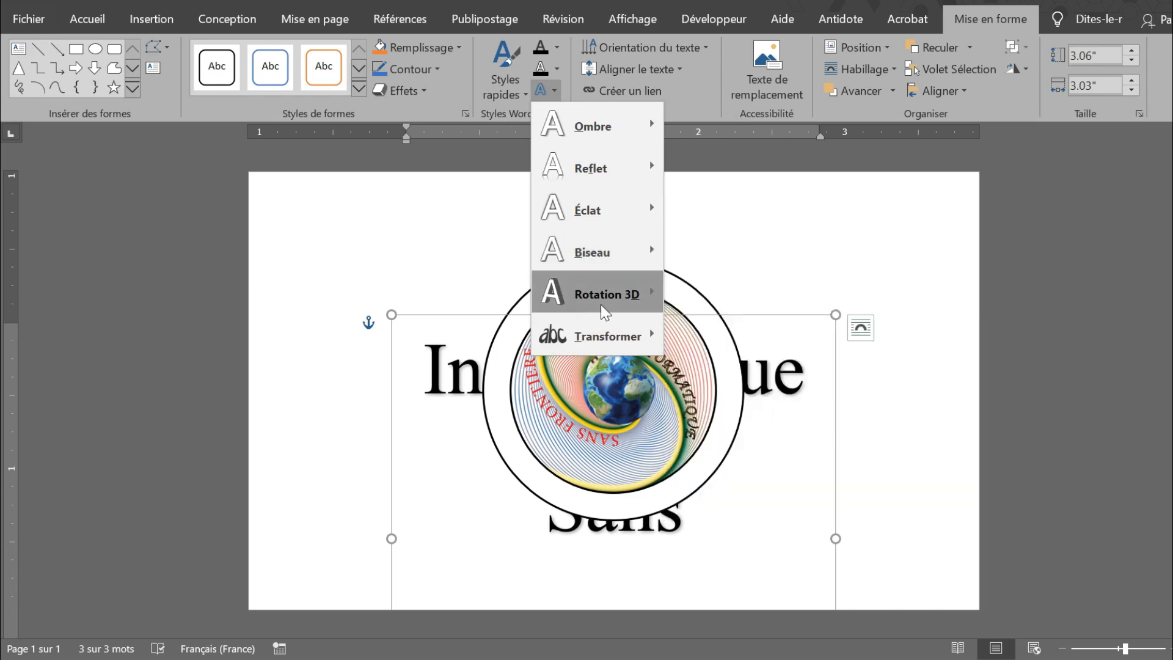
pyautogui.moveTo(602, 299)
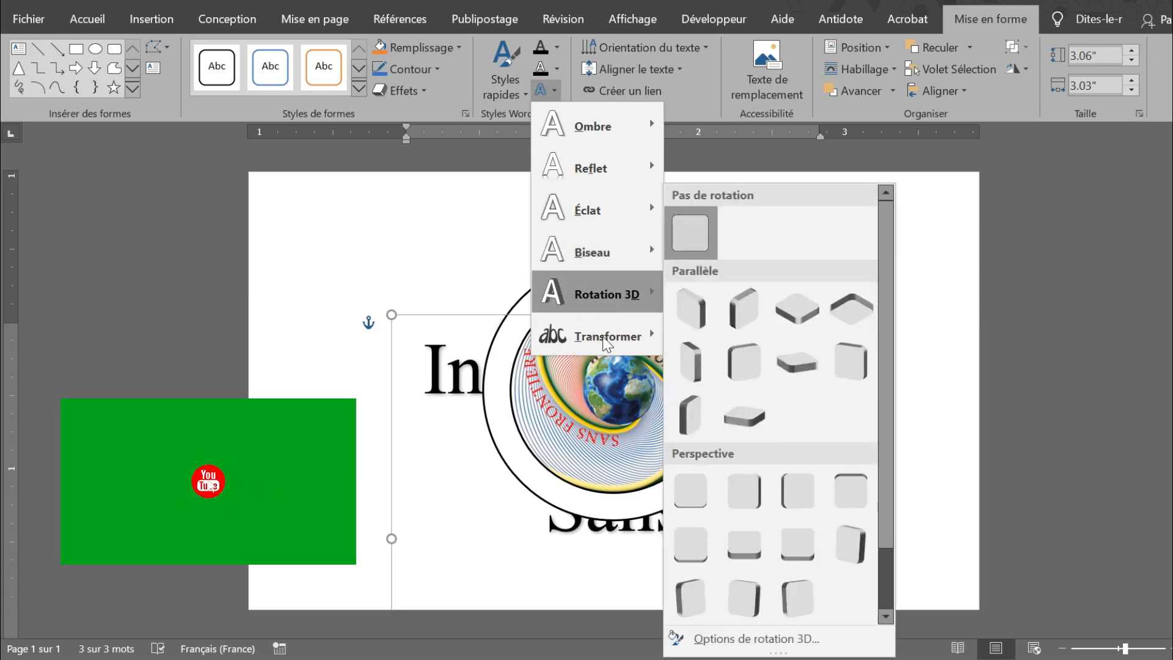
pyautogui.moveTo(622, 343)
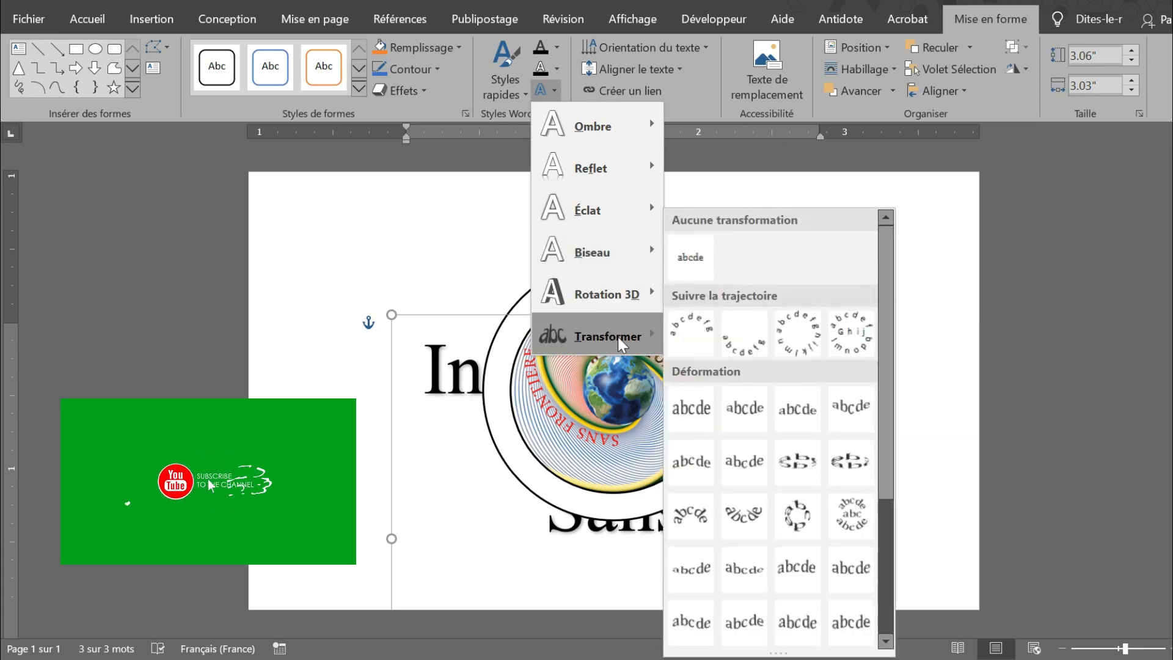
pyautogui.click(696, 330)
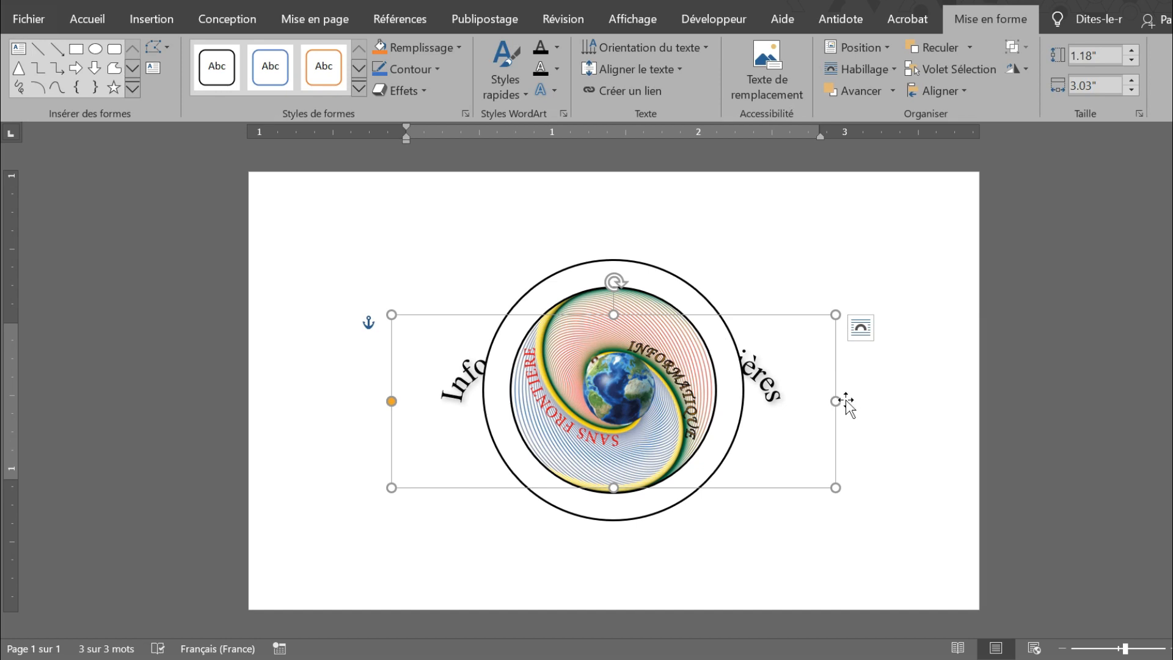
pyautogui.moveTo(837, 405); pyautogui.dragTo(782, 415)
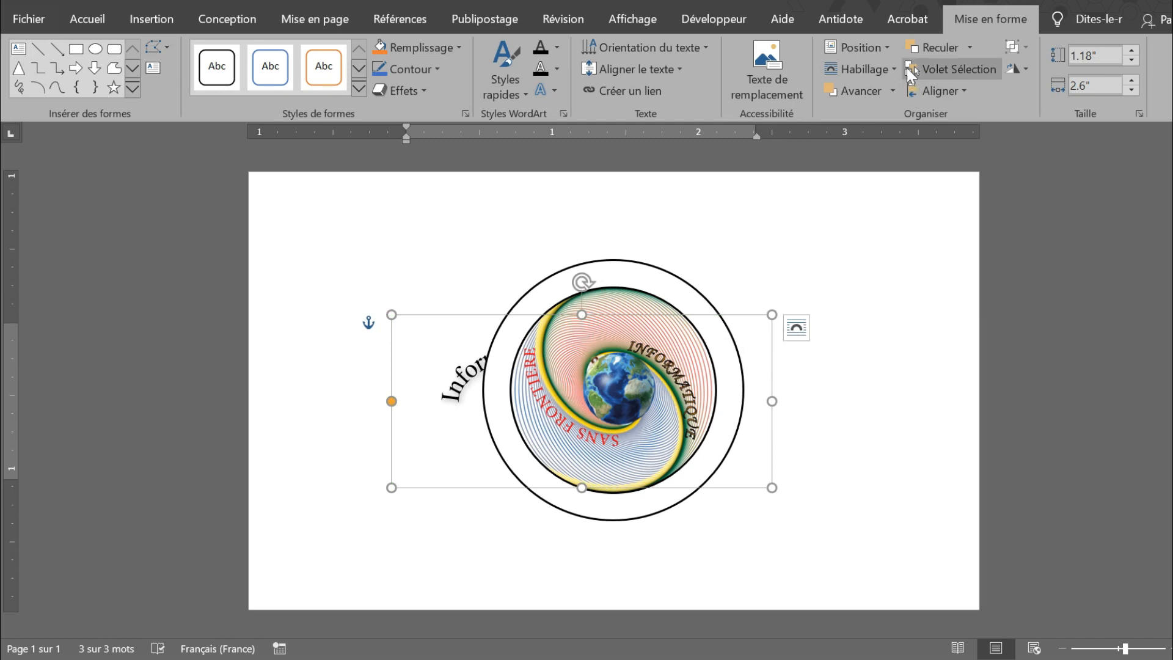
# Set the arched WordArt's wrapping to in front of text and bring it forward above the circles.
pyautogui.click(890, 68)
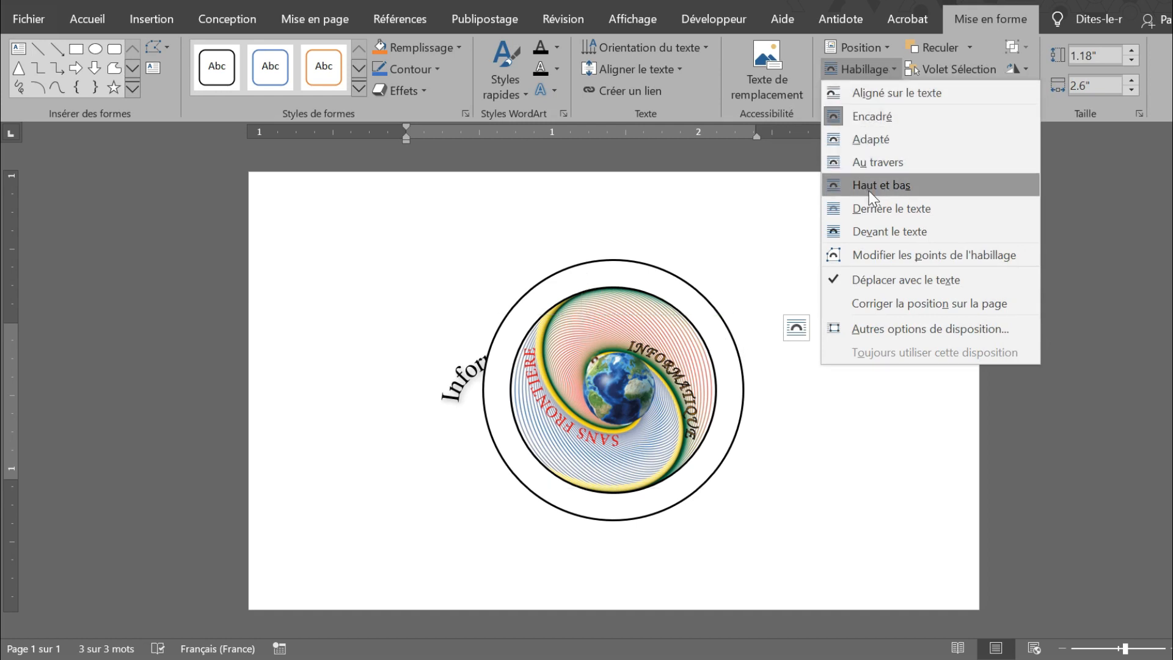
pyautogui.click(870, 236)
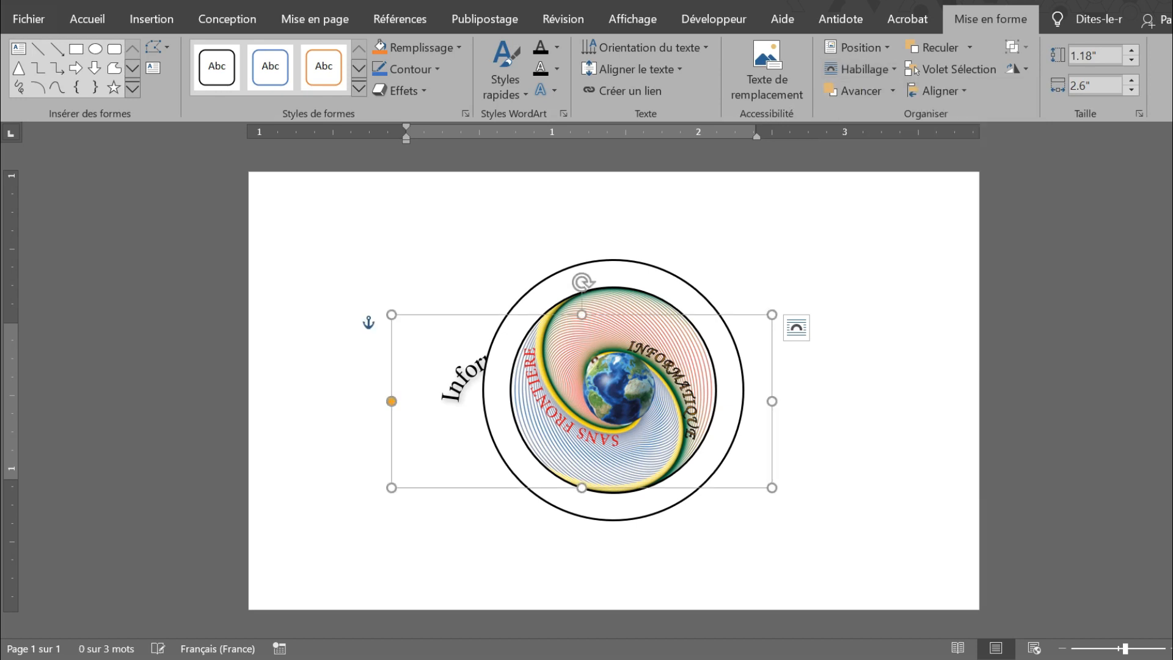
pyautogui.click(893, 91)
pyautogui.click(885, 112)
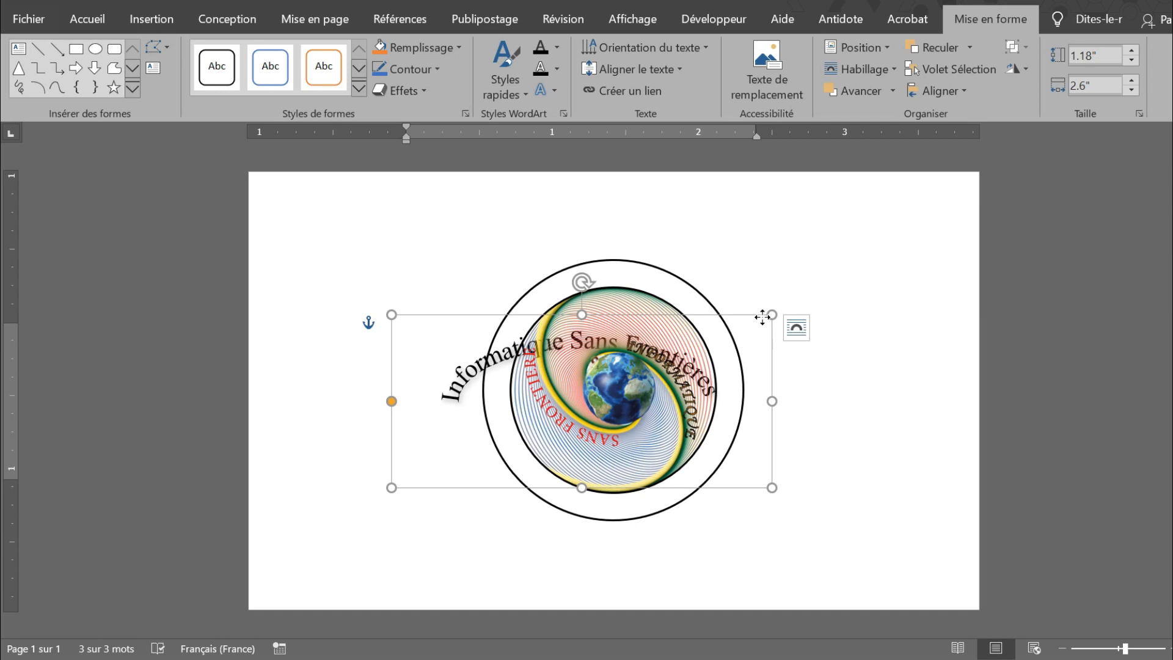
# Move the arched WordArt over the upper ring, resize its box and extend its arc around the circles.
pyautogui.moveTo(762, 317); pyautogui.dragTo(812, 259)
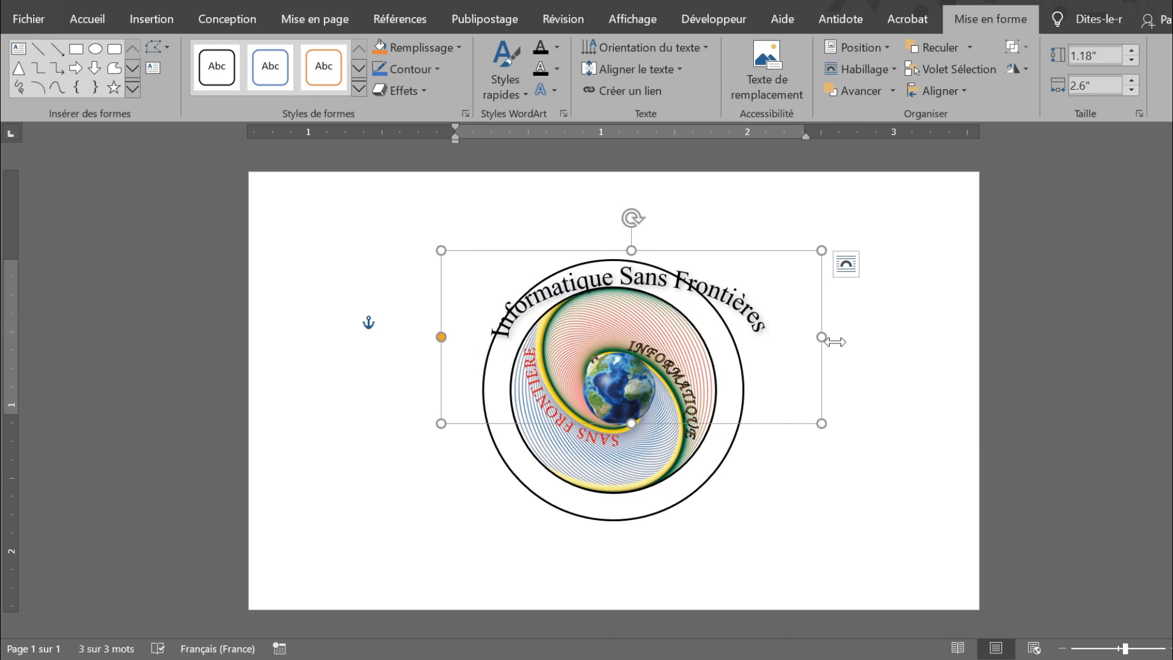
pyautogui.moveTo(835, 341); pyautogui.dragTo(811, 351)
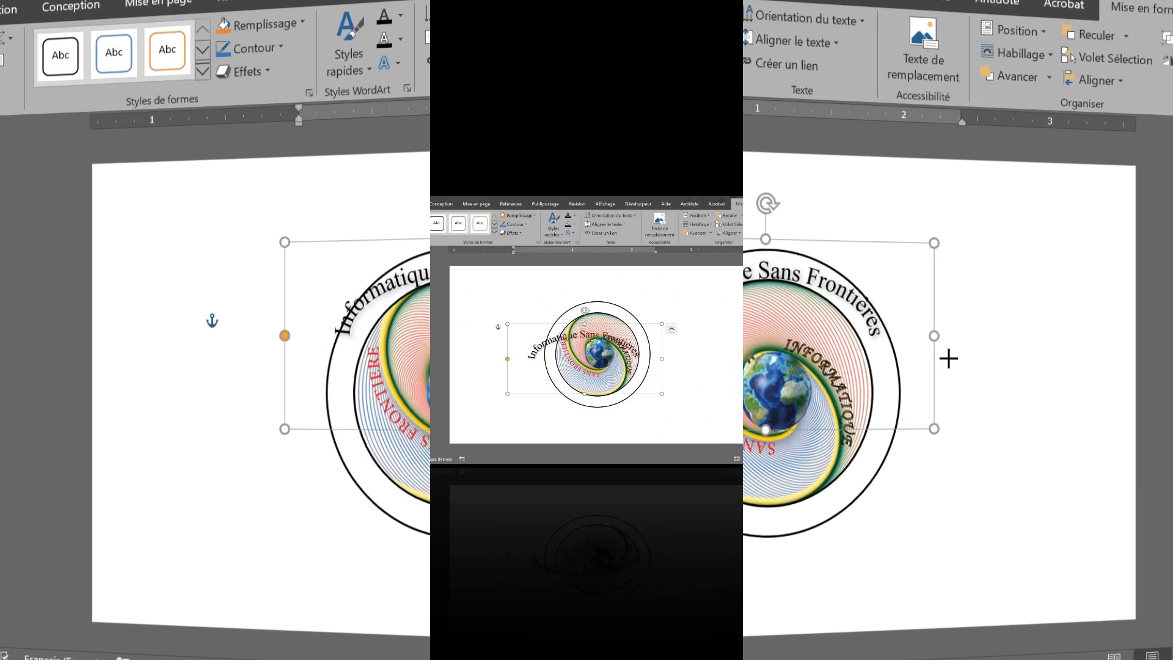
pyautogui.click(87, 19)
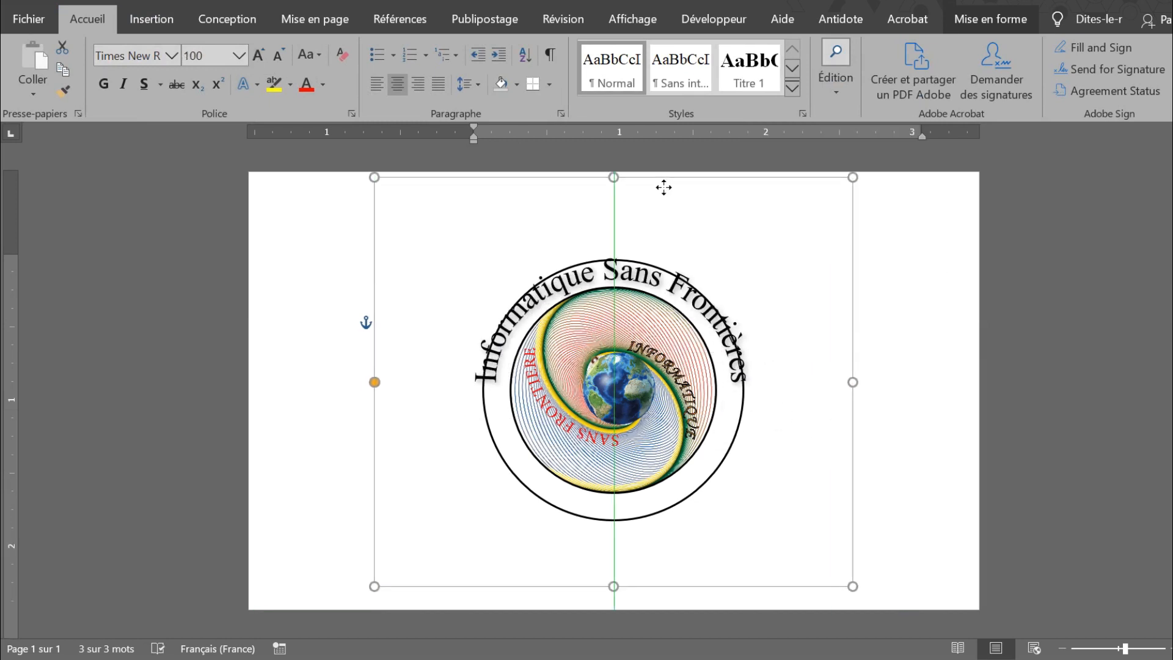
pyautogui.moveTo(662, 185); pyautogui.dragTo(785, 204)
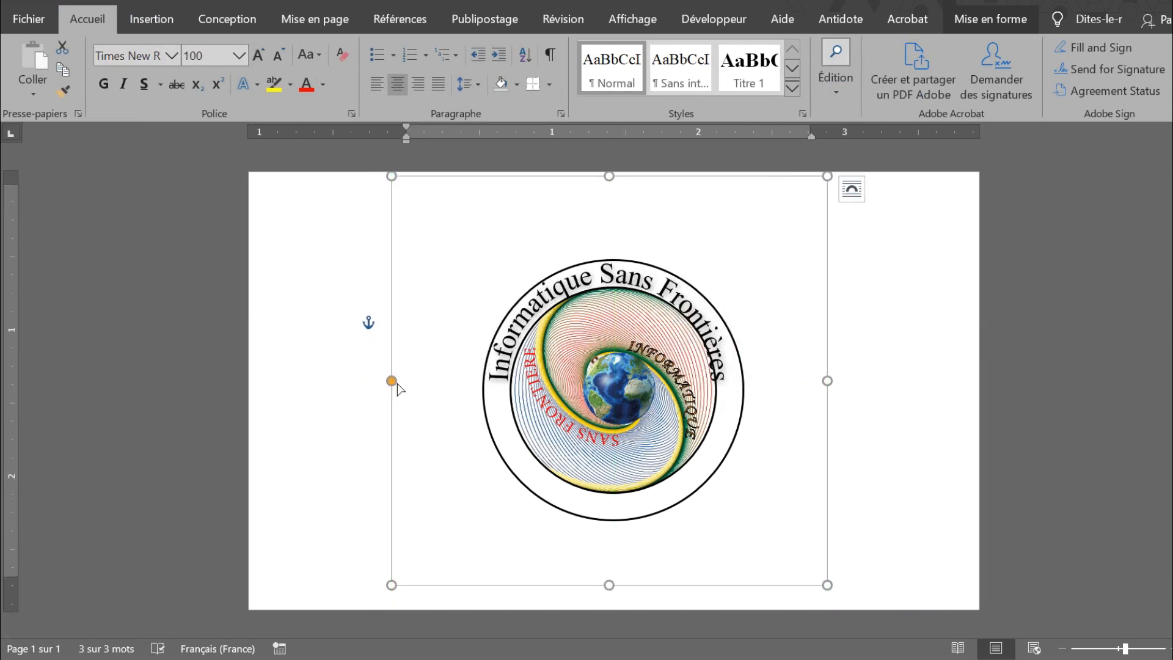
pyautogui.moveTo(392, 381); pyautogui.dragTo(398, 427)
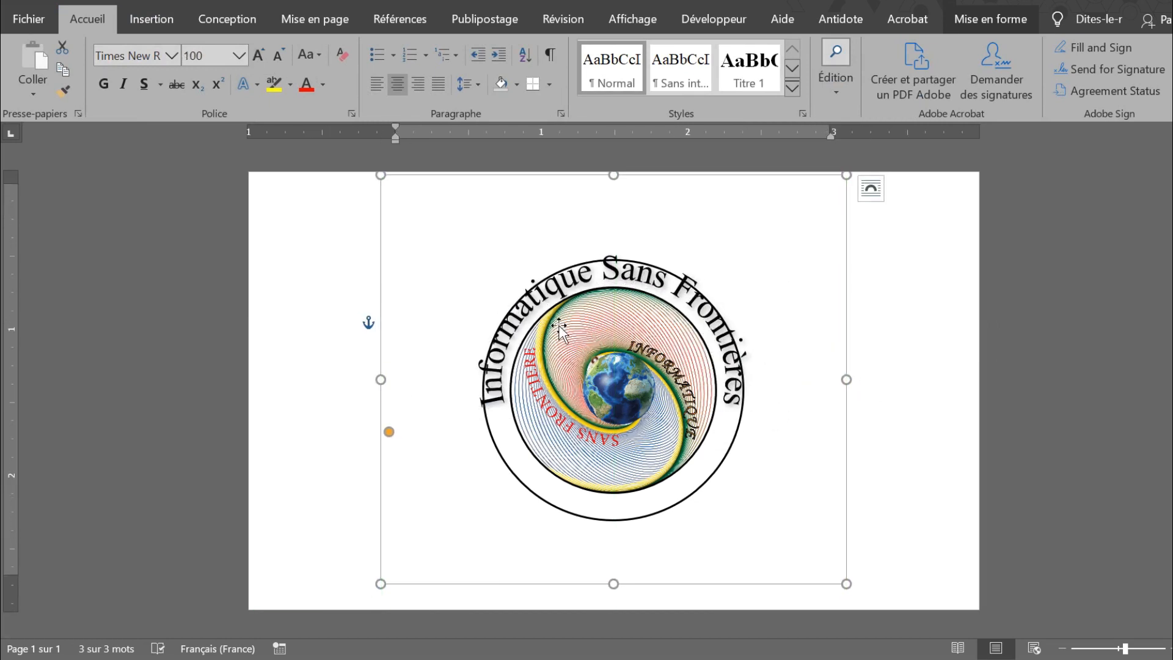
# Reduce the WordArt's font size to 90 and adjust its box and arc to fit the text between the circles.
pyautogui.click(278, 55)
pyautogui.moveTo(833, 179); pyautogui.dragTo(835, 201)
pyautogui.moveTo(845, 377); pyautogui.dragTo(814, 393)
pyautogui.moveTo(681, 196)
pyautogui.mouseDown()
pyautogui.moveTo(714, 199)
pyautogui.moveTo(693, 204)
pyautogui.mouseUp()
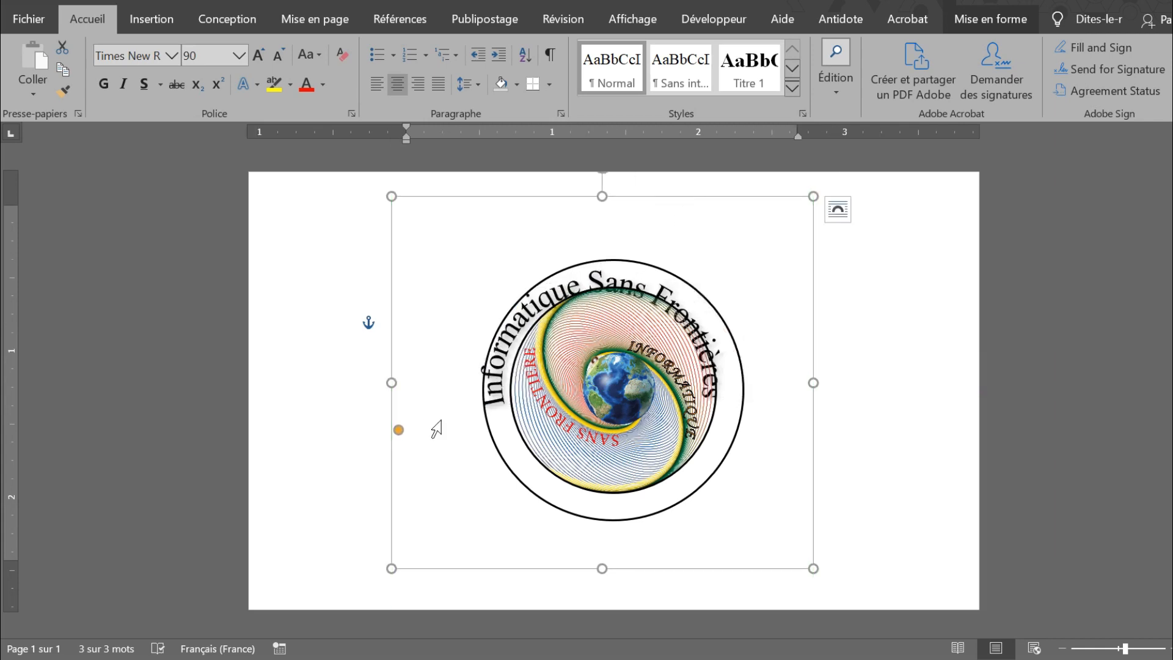
pyautogui.moveTo(399, 429); pyautogui.dragTo(397, 422)
pyautogui.moveTo(813, 359)
pyautogui.mouseDown()
pyautogui.moveTo(822, 352)
pyautogui.moveTo(830, 375)
pyautogui.mouseUp()
pyautogui.moveTo(401, 375); pyautogui.dragTo(401, 391)
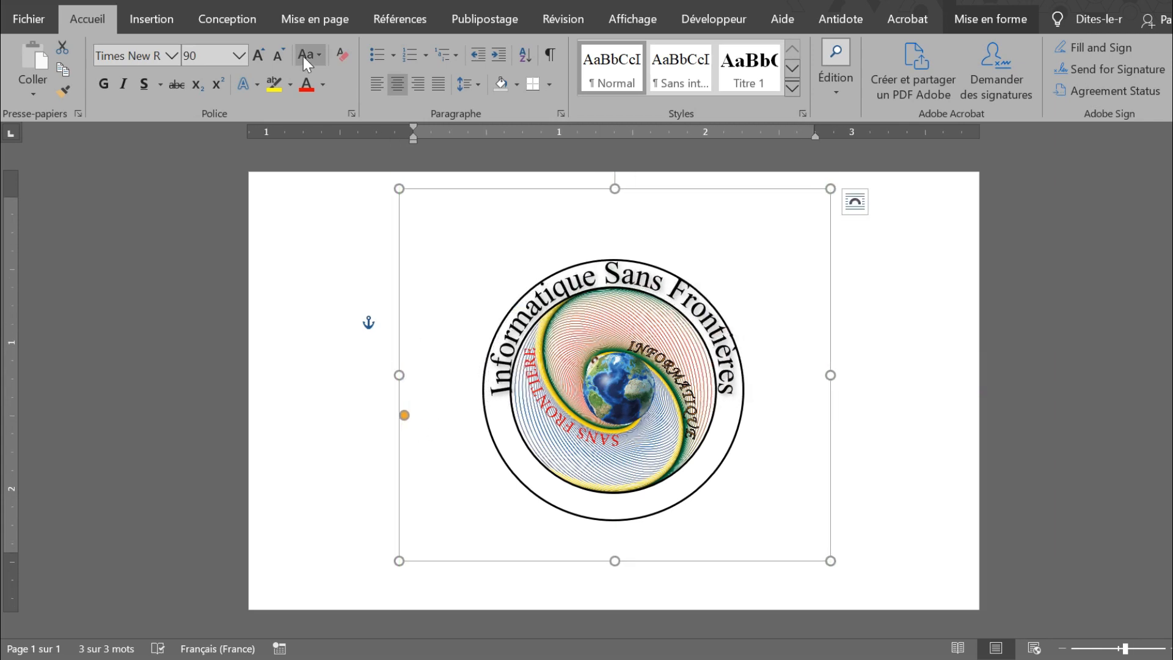
# Reduce the WordArt's font by one more size and refit its box and arc to the upper ring.
pyautogui.click(278, 55)
pyautogui.moveTo(690, 188); pyautogui.dragTo(692, 207)
pyautogui.moveTo(401, 375); pyautogui.dragTo(417, 376)
pyautogui.moveTo(833, 386); pyautogui.dragTo(822, 386)
pyautogui.moveTo(700, 206); pyautogui.dragTo(700, 199)
pyautogui.moveTo(413, 407)
pyautogui.mouseDown()
pyautogui.moveTo(419, 428)
pyautogui.moveTo(404, 404)
pyautogui.mouseUp()
# Shrink the inner logo circle slightly and centre it again horizontally and vertically within the outer circle.
pyautogui.click(719, 300)
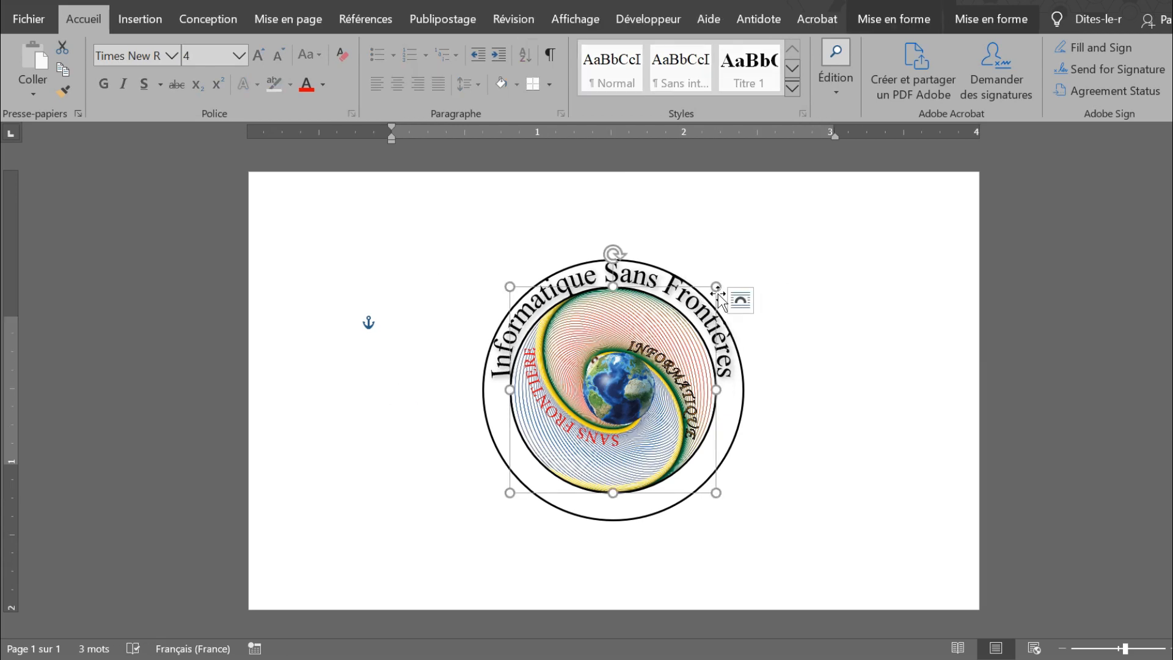
pyautogui.moveTo(716, 286); pyautogui.dragTo(705, 297)
pyautogui.click(893, 19)
pyautogui.click(937, 91)
pyautogui.click(963, 138)
pyautogui.click(938, 91)
pyautogui.click(963, 204)
# Enlarge the arched WordArt's box and increase its font size to 100.
pyautogui.tripleClick(691, 296)
pyautogui.moveTo(819, 367); pyautogui.dragTo(846, 389)
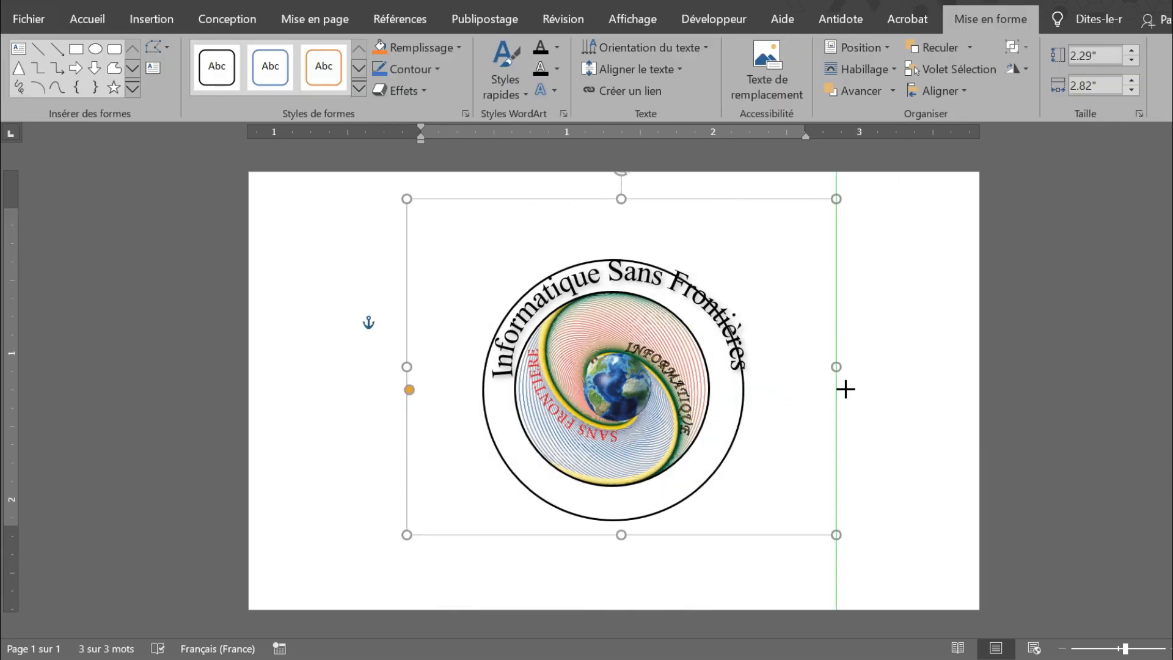
pyautogui.moveTo(836, 534); pyautogui.dragTo(819, 609)
pyautogui.click(88, 19)
pyautogui.doubleClick(259, 55)
# Adjust the arched WordArt's position, arc and width until the text sits centred within the widened ring.
pyautogui.moveTo(514, 196); pyautogui.dragTo(513, 170)
pyautogui.moveTo(409, 400); pyautogui.dragTo(416, 427)
pyautogui.moveTo(819, 377); pyautogui.dragTo(849, 378)
pyautogui.moveTo(854, 235); pyautogui.dragTo(839, 237)
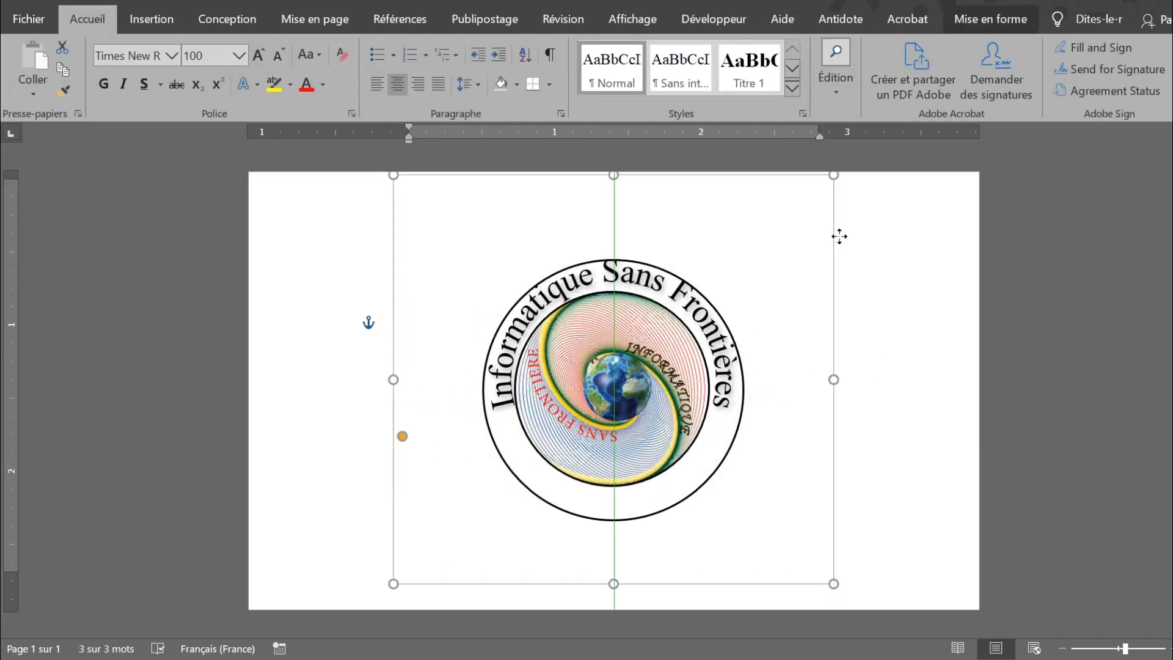
pyautogui.click(391, 330)
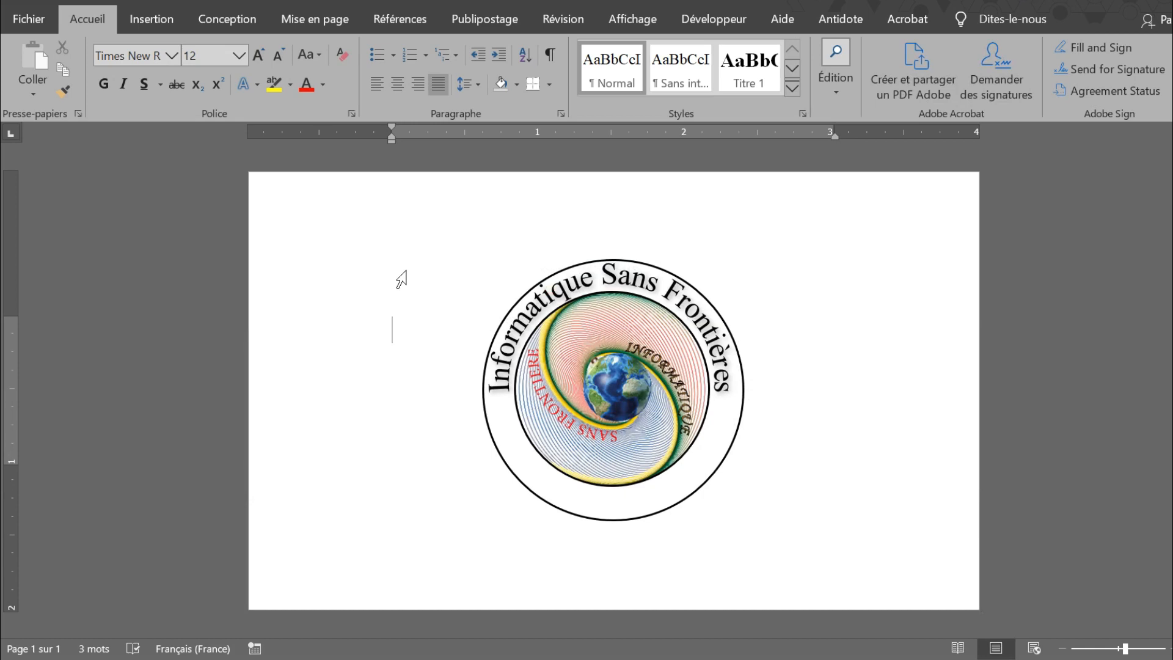
pyautogui.write('www.ticsa')
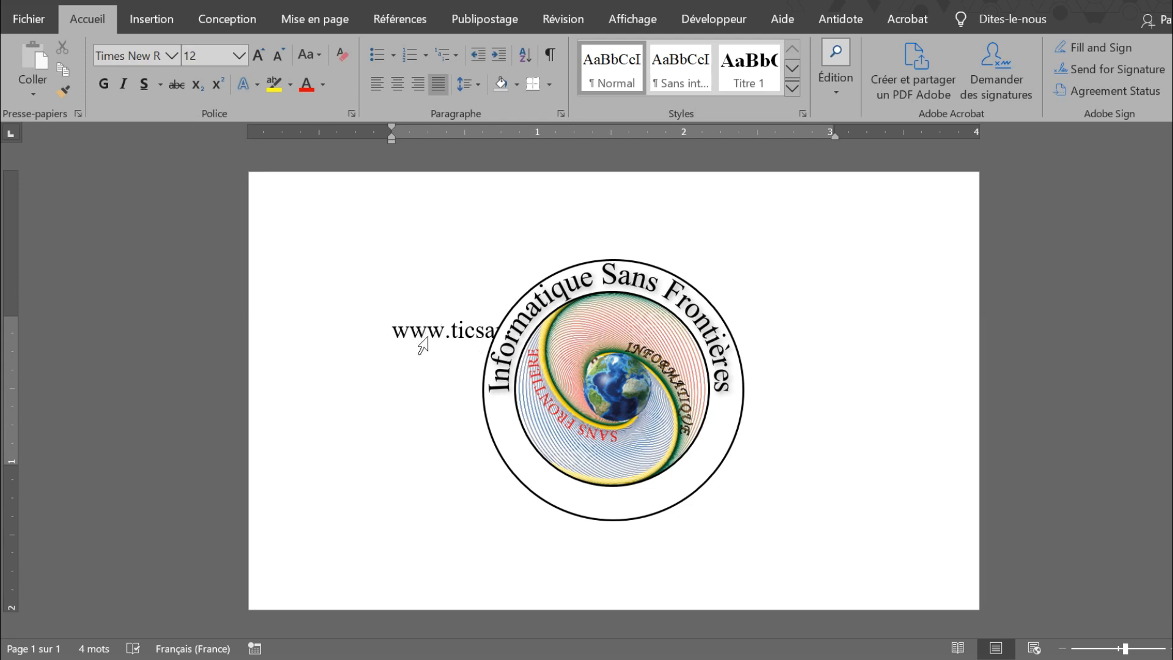
pyautogui.press('Home')
pyautogui.hotkey('shift', 'Right')
pyautogui.hotkey('shift', 'Right')
pyautogui.hotkey('shift', 'Right')
pyautogui.hotkey('shift', 'Right')
pyautogui.hotkey('shift', 'Right')
pyautogui.hotkey('shift', 'Right')
pyautogui.hotkey('shift', 'Right')
pyautogui.hotkey('shift', 'Right')
pyautogui.hotkey('shift', 'Right')
pyautogui.hotkey('shift', 'Right')
pyautogui.hotkey('shift', 'Right')
pyautogui.hotkey('shift', 'Right')
pyautogui.hotkey('shift', 'Right')
pyautogui.hotkey('shift', 'Right')
pyautogui.hotkey('shift', 'Right')
pyautogui.hotkey('shift', 'Right')
pyautogui.hotkey('shift', 'Right')
pyautogui.hotkey('shift', 'Right')
pyautogui.hotkey('shift', 'Right')
pyautogui.hotkey('shift', 'Right')
pyautogui.hotkey('shift', 'Right')
pyautogui.hotkey('shift', 'Right')
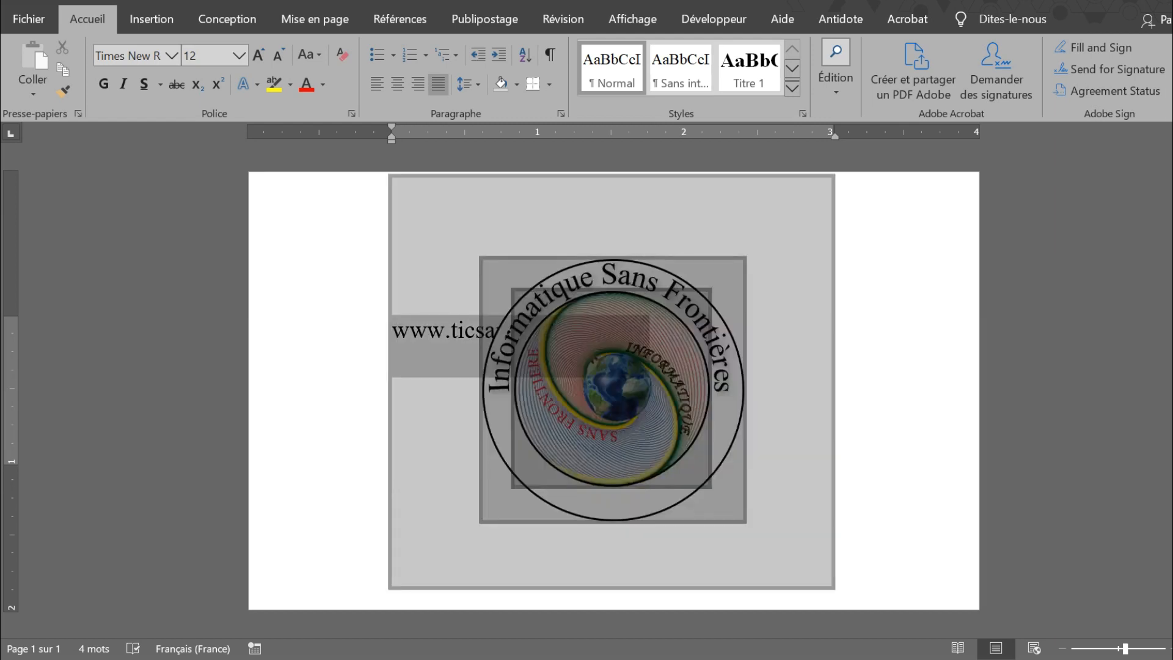
pyautogui.hotkey('shift', 'Left')
pyautogui.hotkey('shift', 'Left')
pyautogui.hotkey('shift', 'Left')
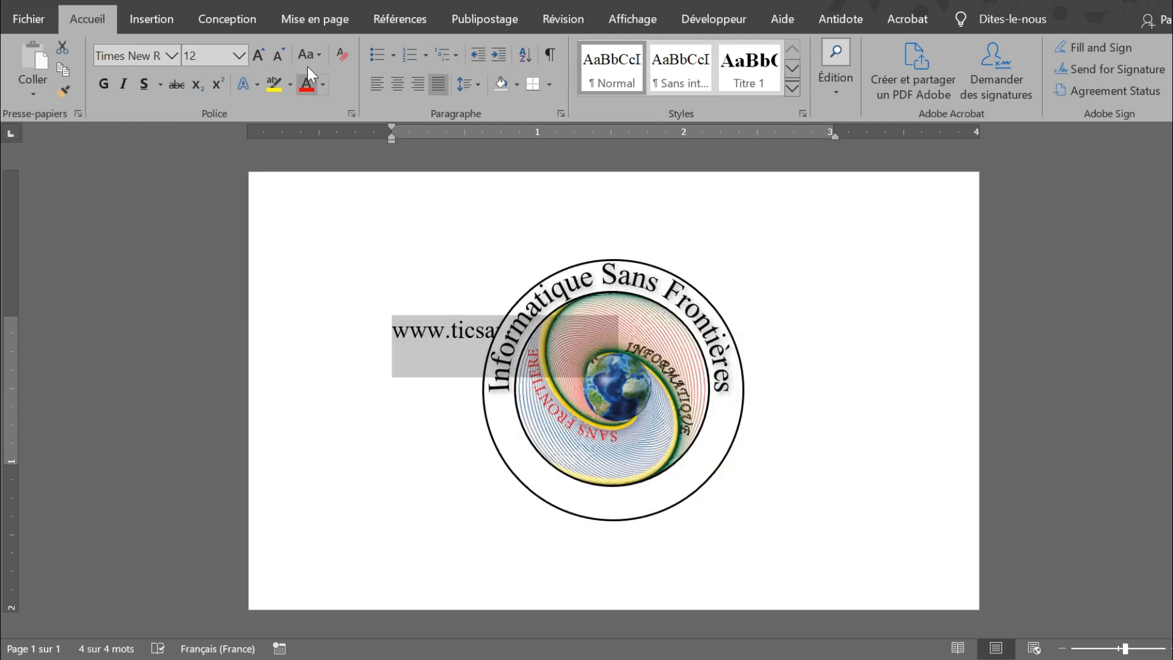
pyautogui.click(280, 61)
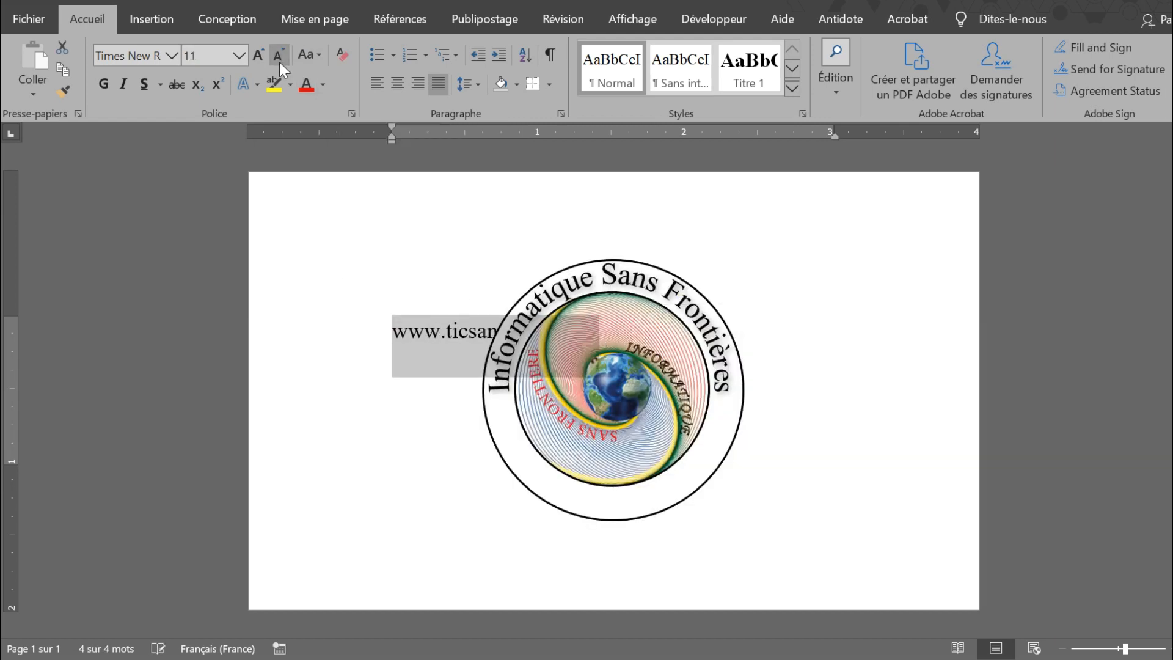
pyautogui.click(280, 62)
pyautogui.click(279, 61)
pyautogui.click(280, 61)
pyautogui.click(280, 61)
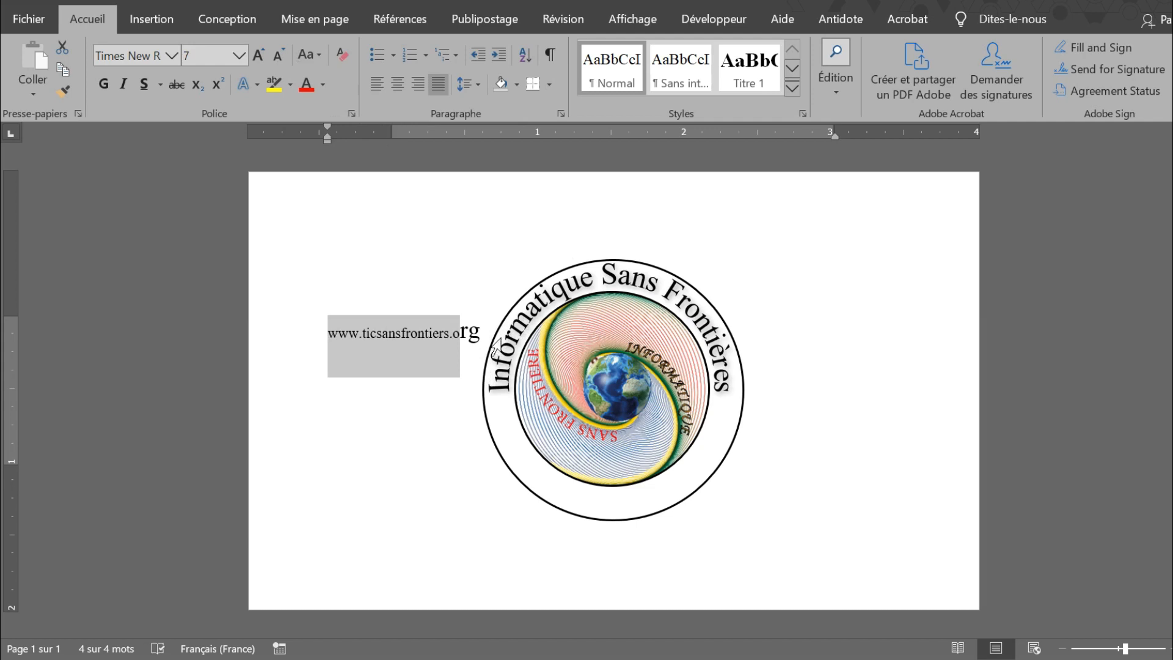
pyautogui.click(487, 333)
pyautogui.press('Escape')
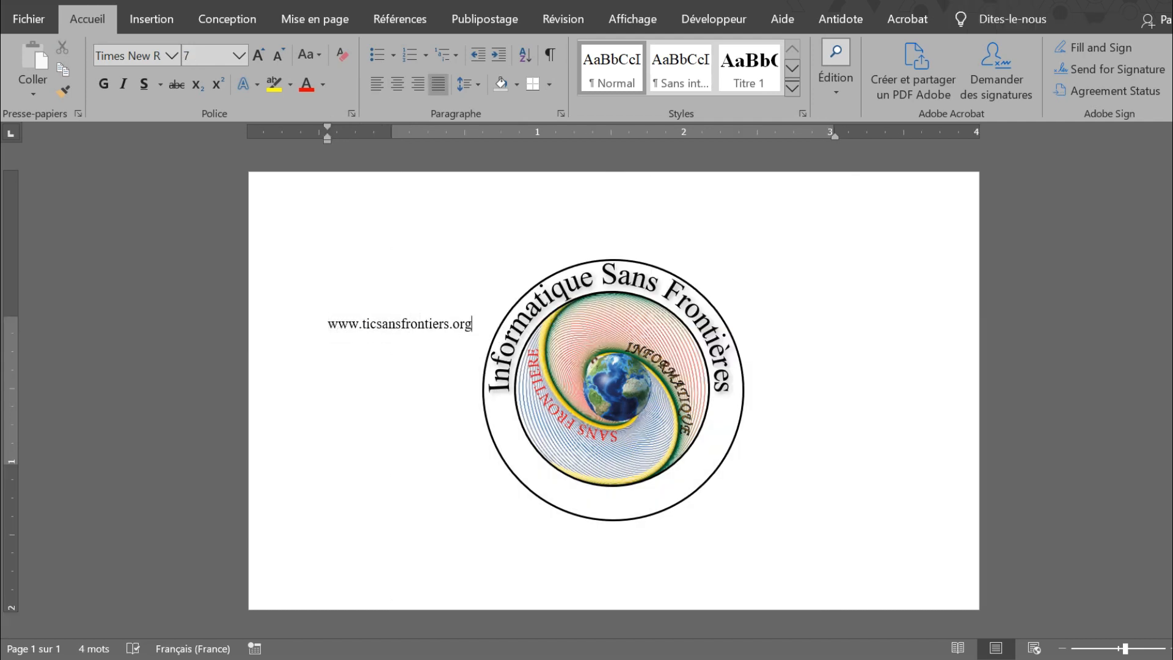
# Convert the web address text to WordArt in the same black filled style with shadow.
pyautogui.moveTo(328, 324); pyautogui.dragTo(465, 324)
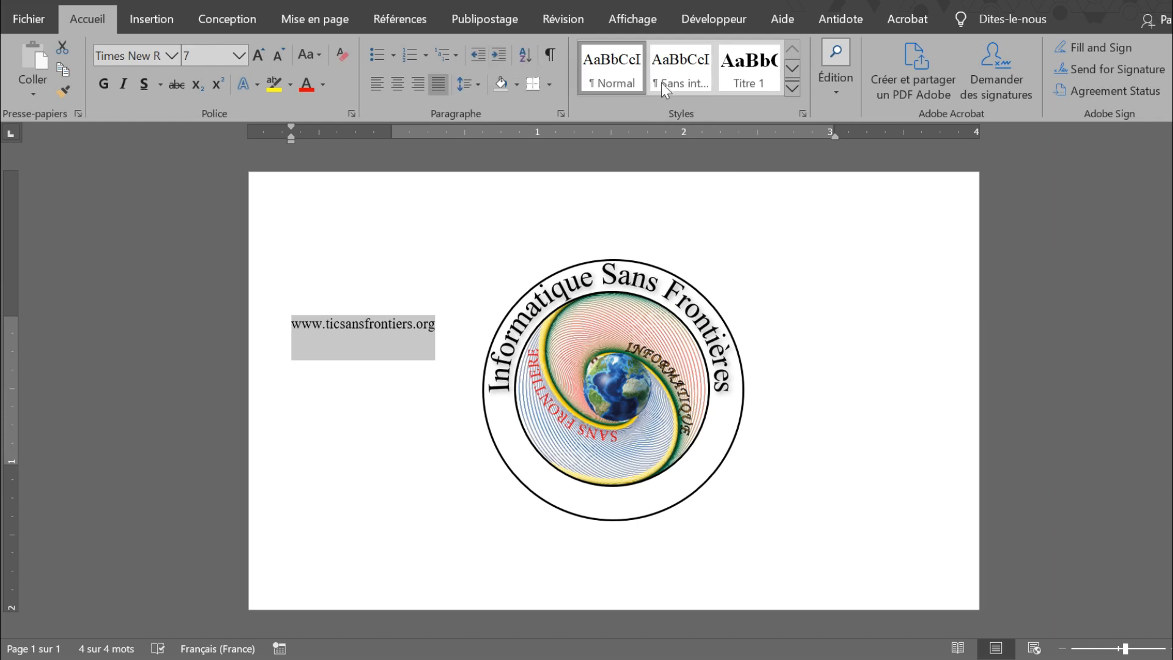
pyautogui.click(153, 19)
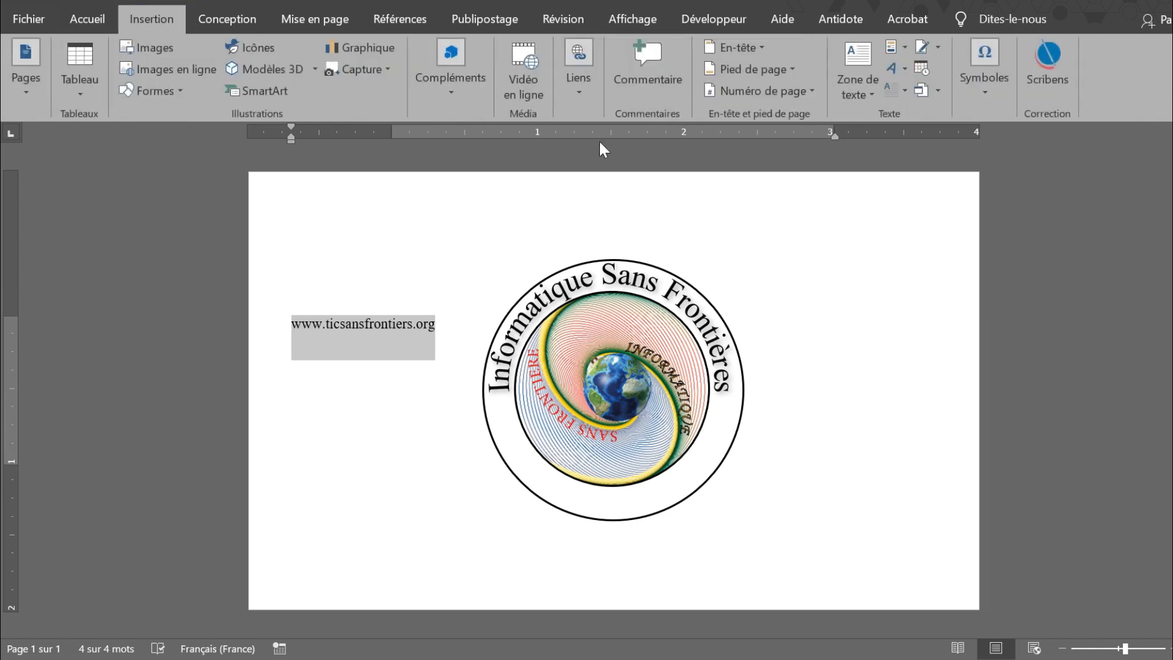
pyautogui.click(904, 68)
pyautogui.click(909, 109)
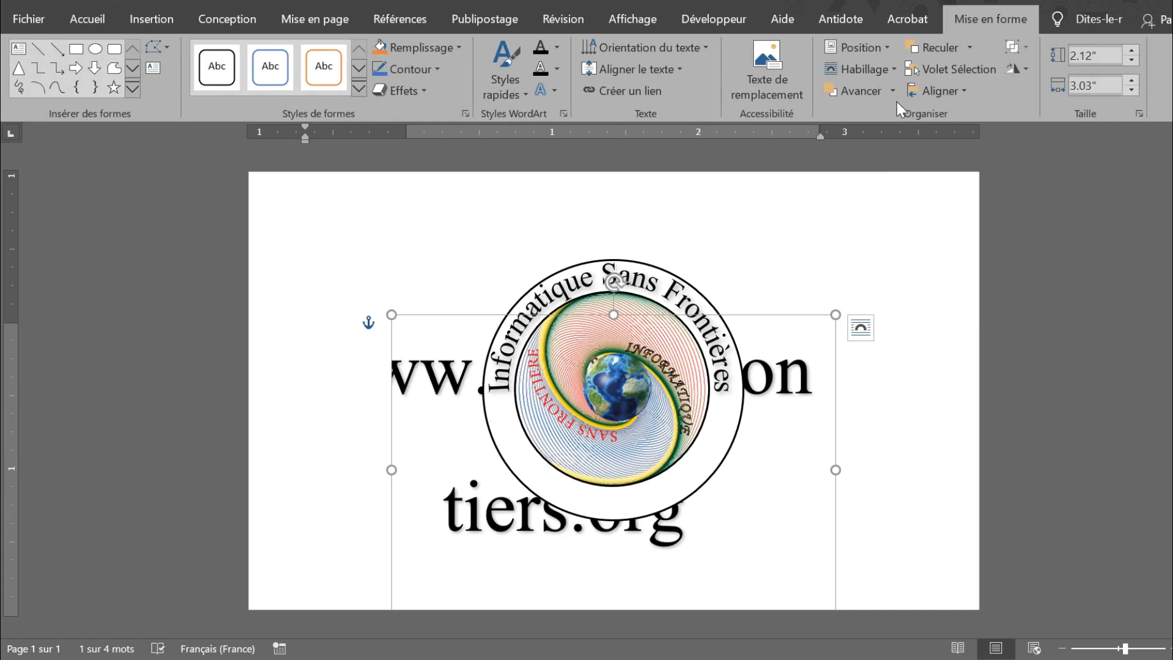
# Bend the web address WordArt along a downward arch path and bring it in front of the stamp.
pyautogui.click(558, 92)
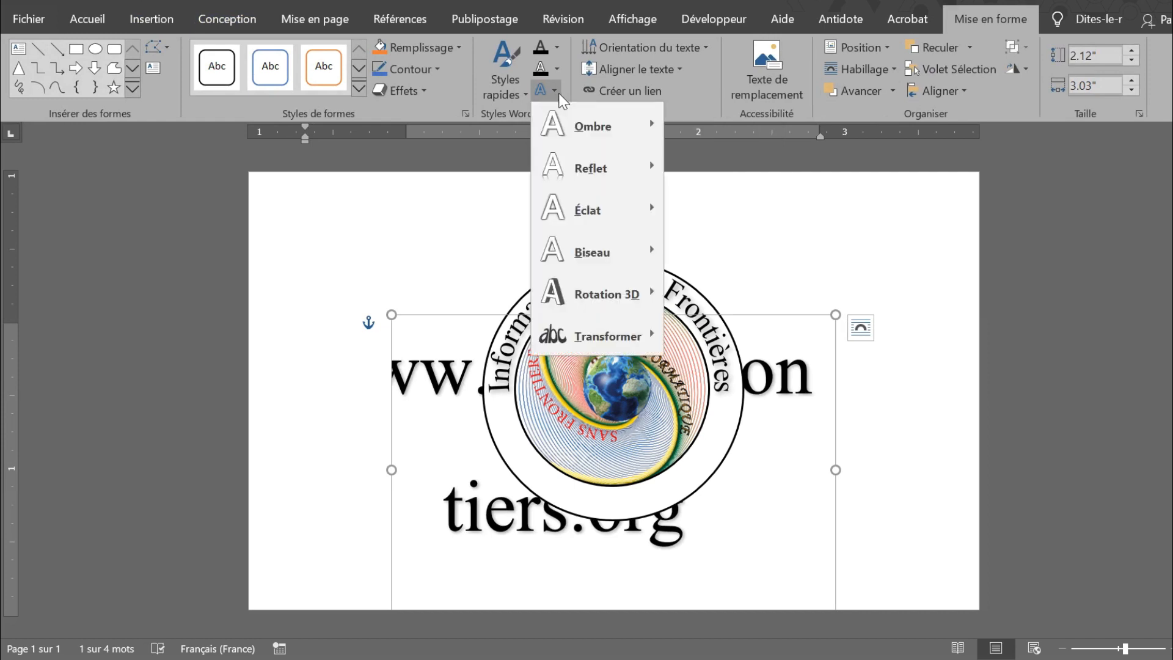
pyautogui.moveTo(613, 335)
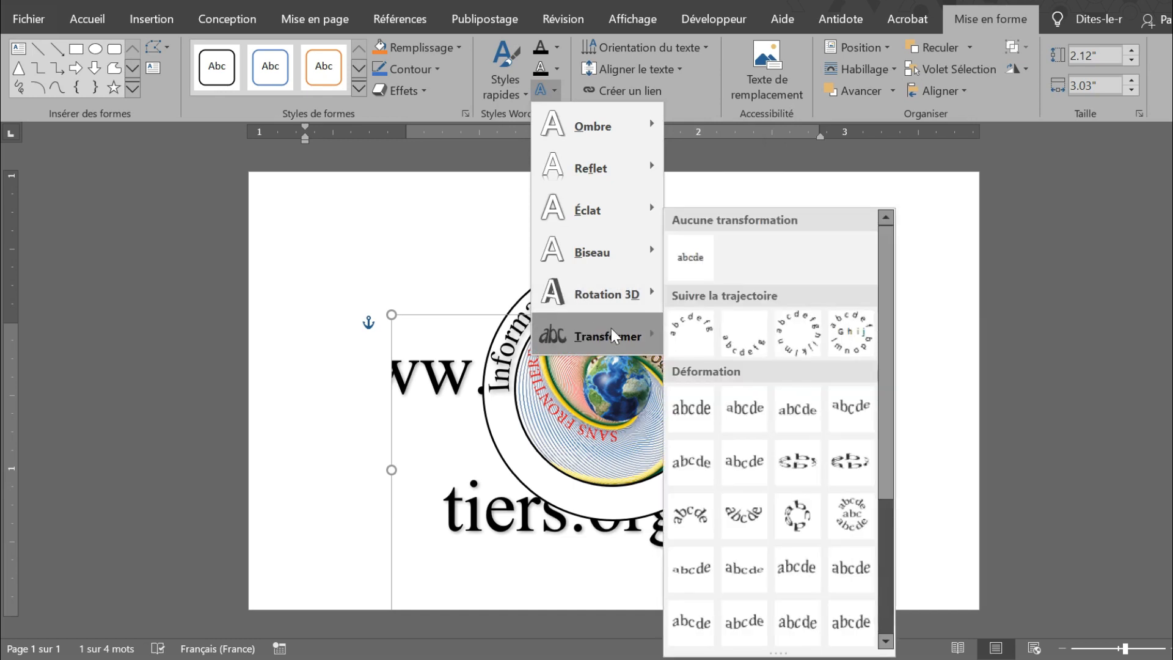
pyautogui.click(754, 345)
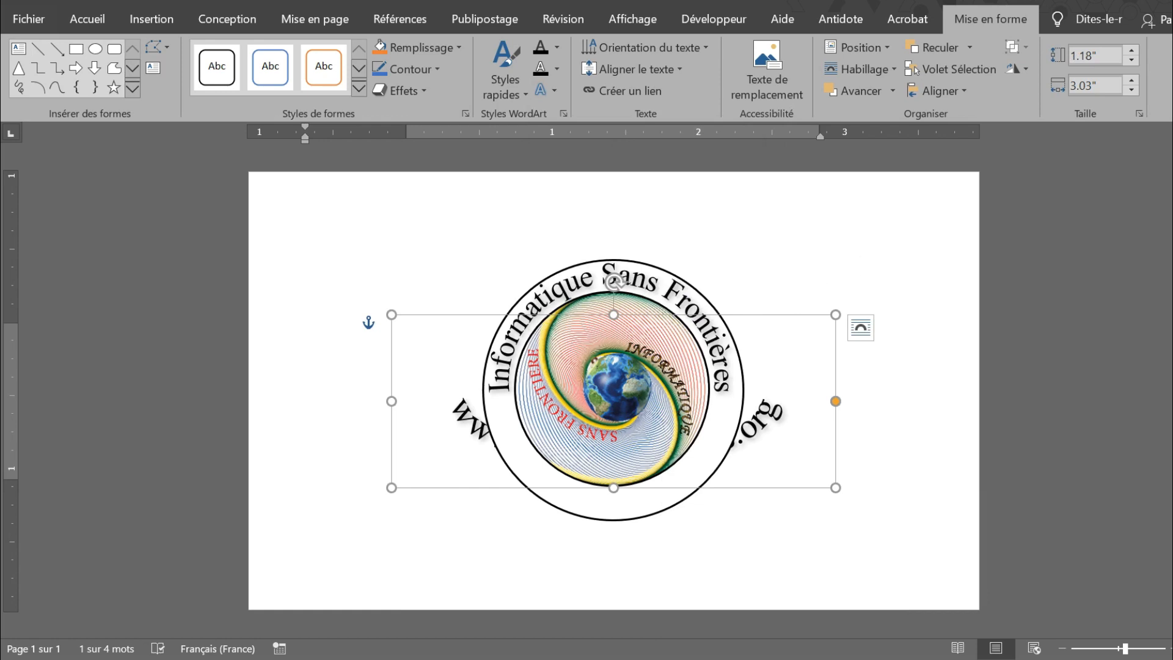
pyautogui.click(890, 93)
pyautogui.click(871, 115)
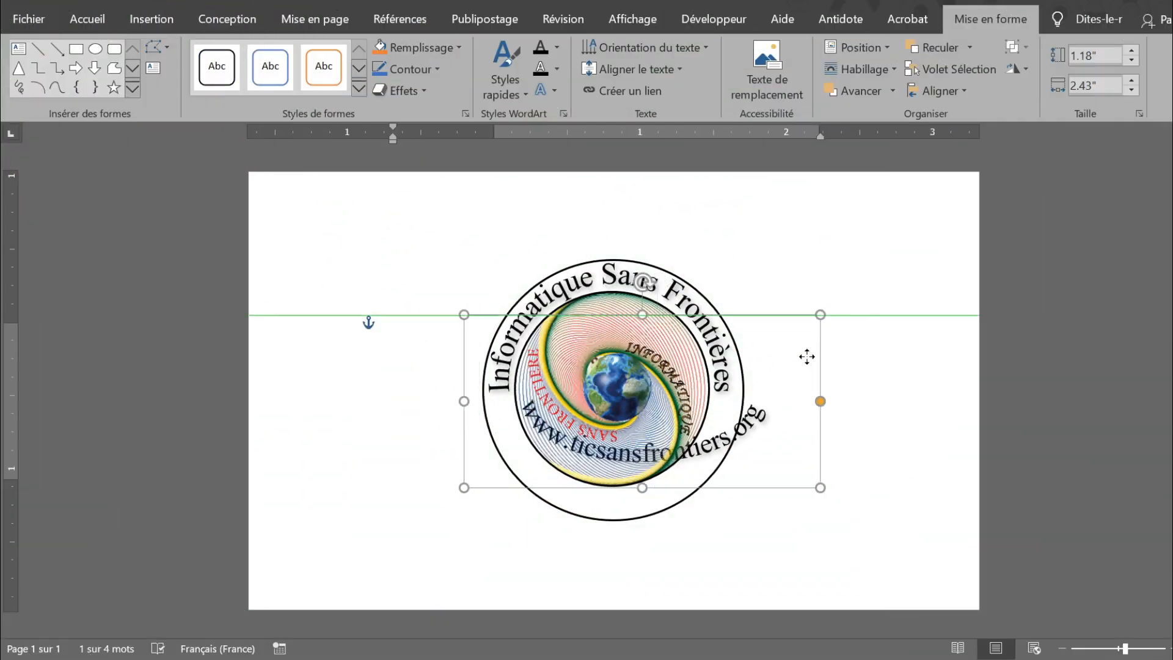
# Try to move the web address WordArt down onto the lower part of the ring, and undo the move.
pyautogui.moveTo(806, 353); pyautogui.dragTo(800, 487)
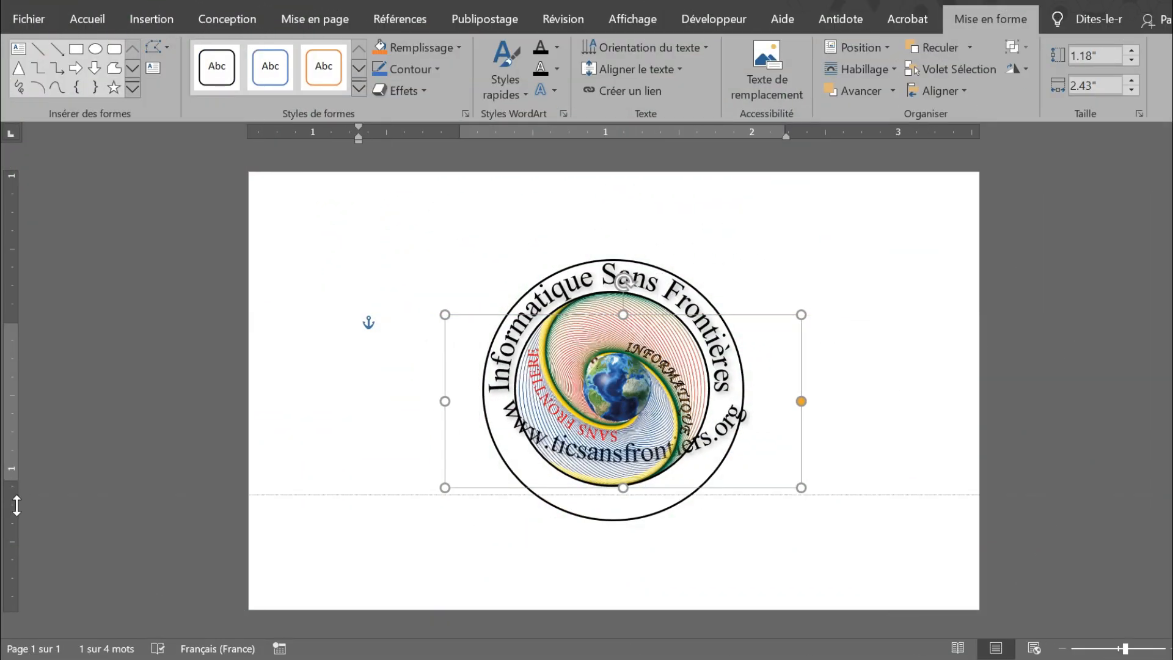
pyautogui.moveTo(17, 505); pyautogui.dragTo(10, 574)
pyautogui.click(743, 496)
pyautogui.doubleClick(752, 474)
pyautogui.click(597, 528)
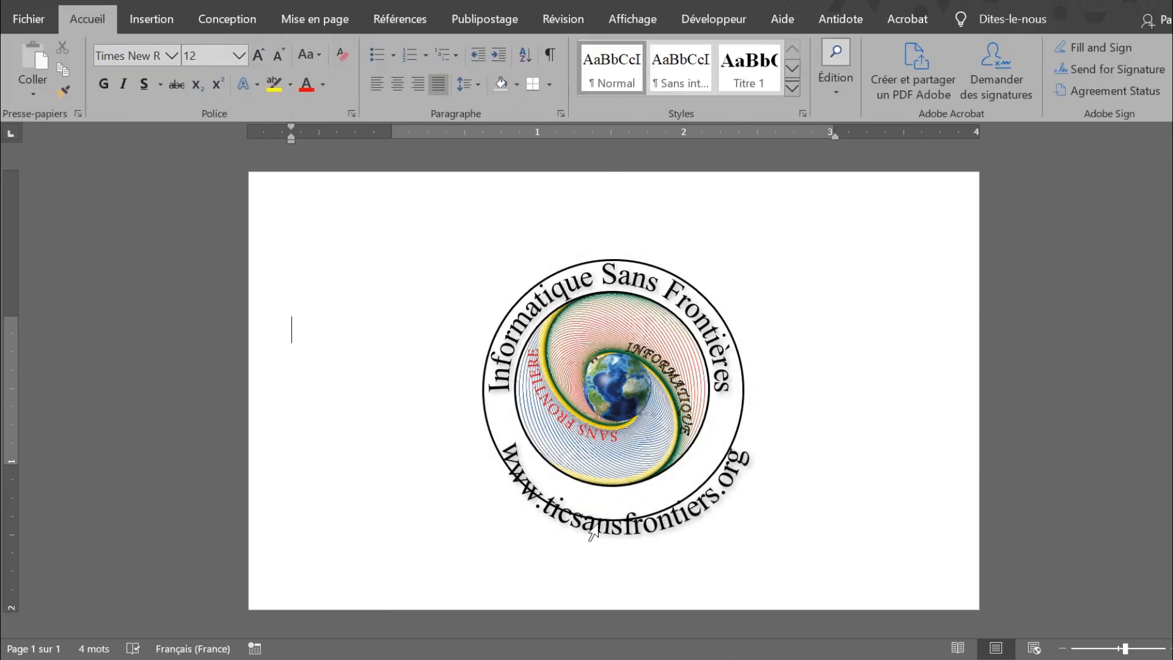
pyautogui.click(597, 526)
pyautogui.hotkey('ctrl', 'z')
pyautogui.hotkey('ctrl', 'z')
# Reposition and resize the web address WordArt to about 2.28" wide and 1.56" high so its text follows the lower ring.
pyautogui.moveTo(799, 325); pyautogui.dragTo(755, 325)
pyautogui.moveTo(613, 487); pyautogui.dragTo(629, 552)
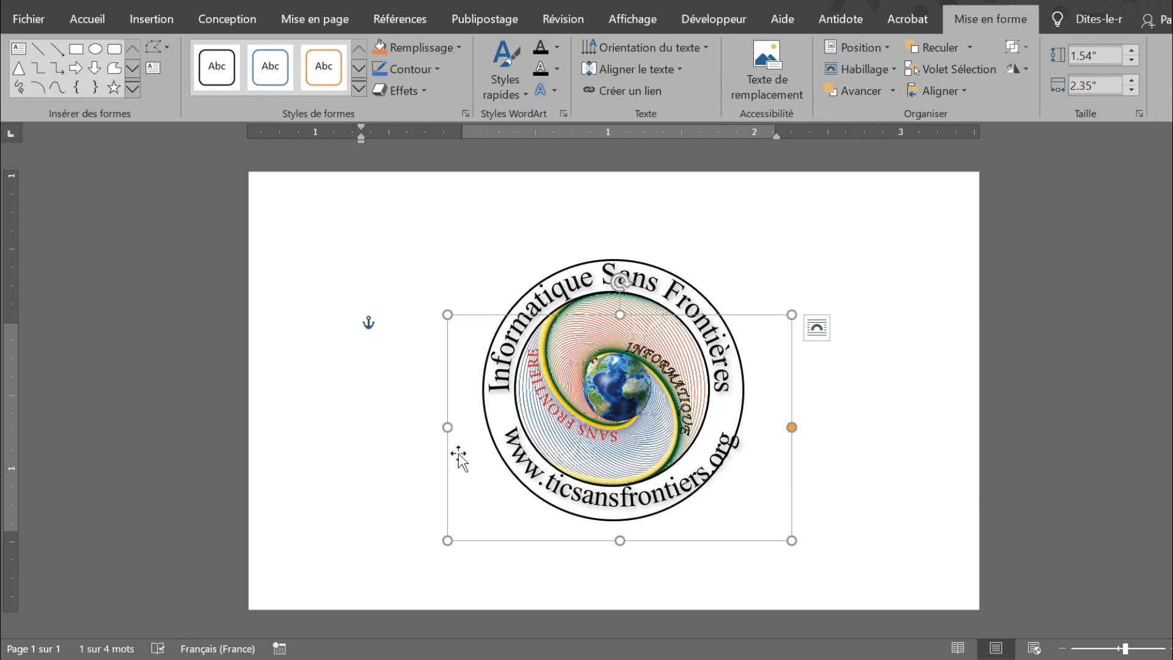
pyautogui.moveTo(449, 429); pyautogui.dragTo(469, 428)
pyautogui.moveTo(777, 329); pyautogui.dragTo(758, 339)
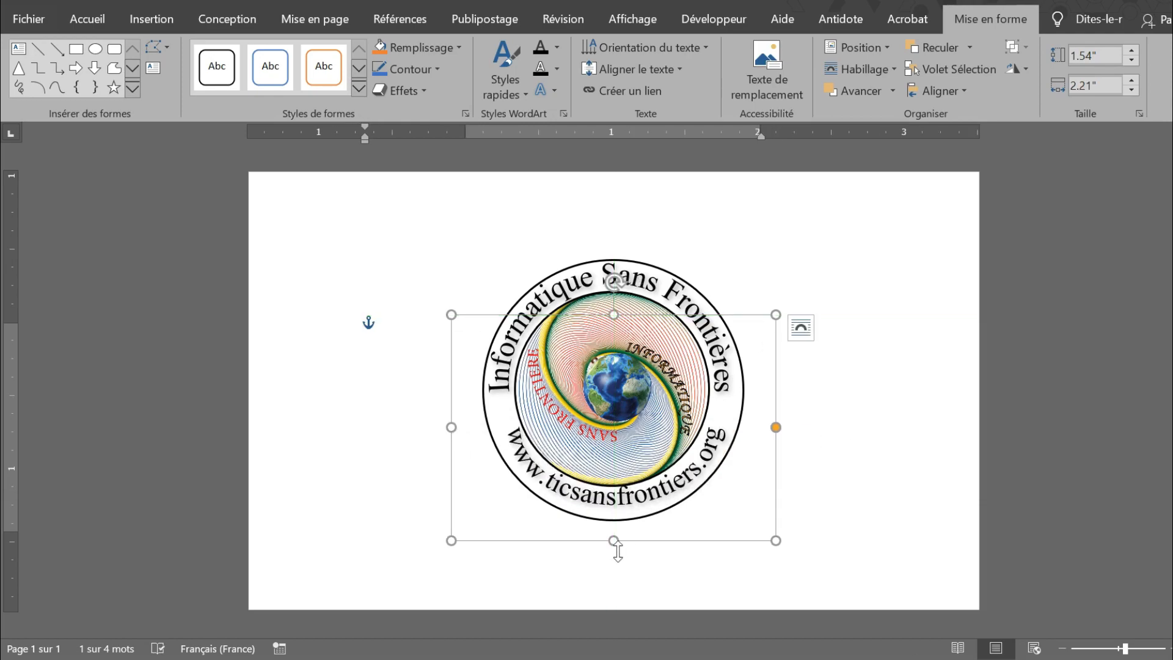
pyautogui.moveTo(614, 542); pyautogui.dragTo(614, 544)
pyautogui.moveTo(451, 429); pyautogui.dragTo(444, 429)
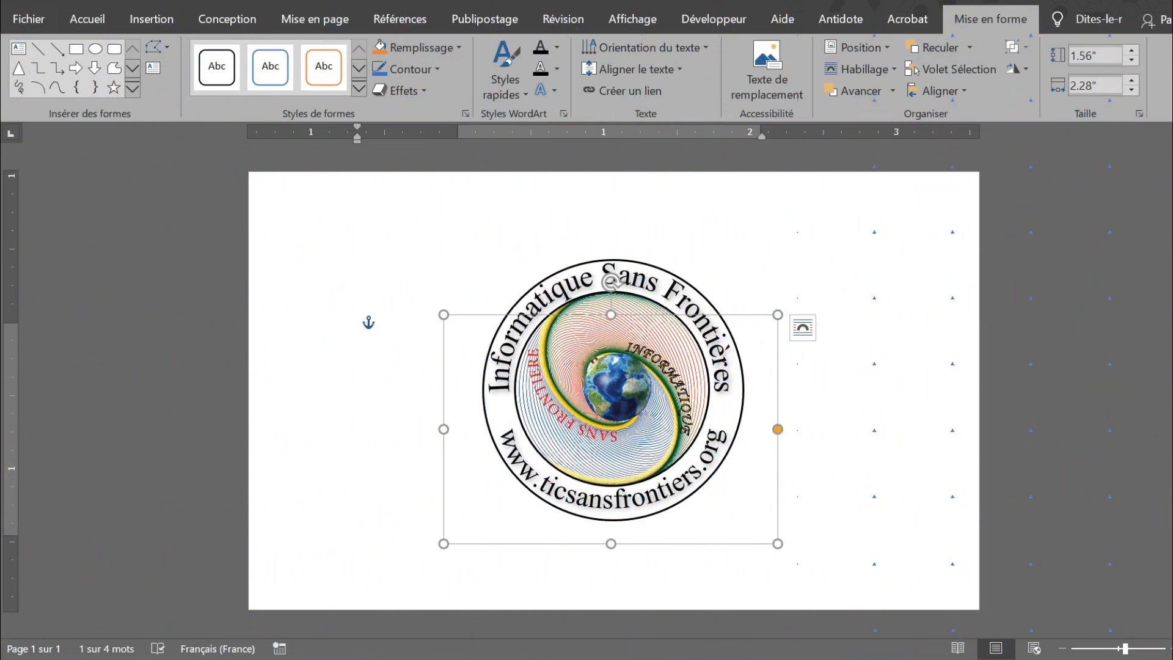
pyautogui.click(291, 329)
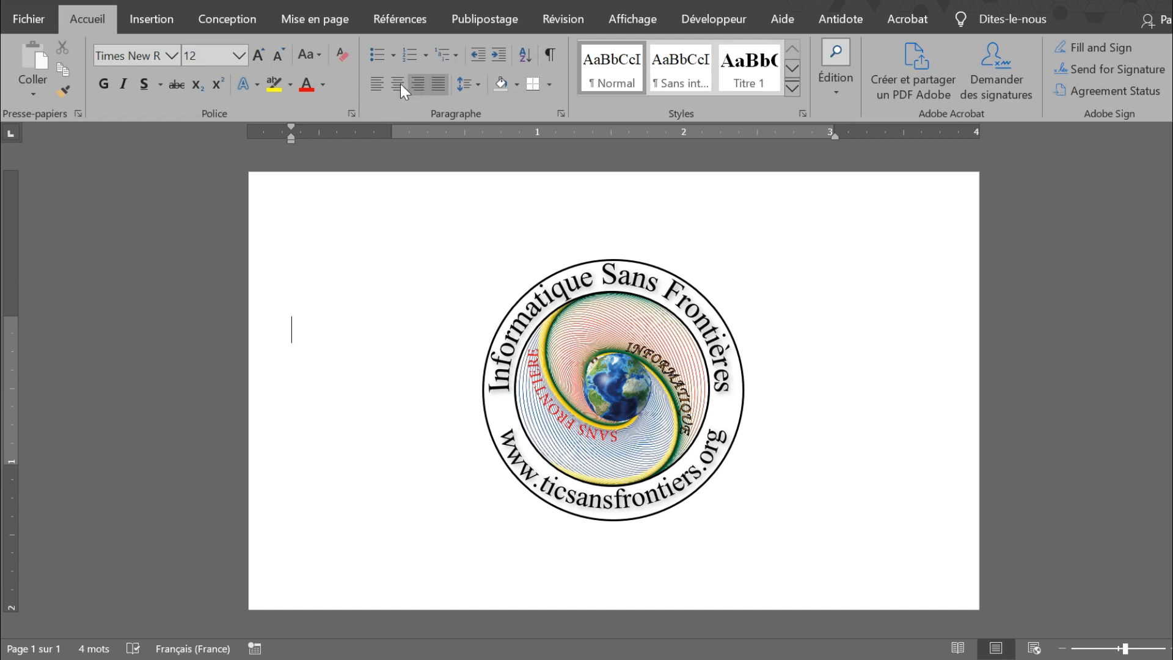
# Insert the icon of a computer linked to a cloud by arrows from the Technologie et électronique category.
pyautogui.click(139, 15)
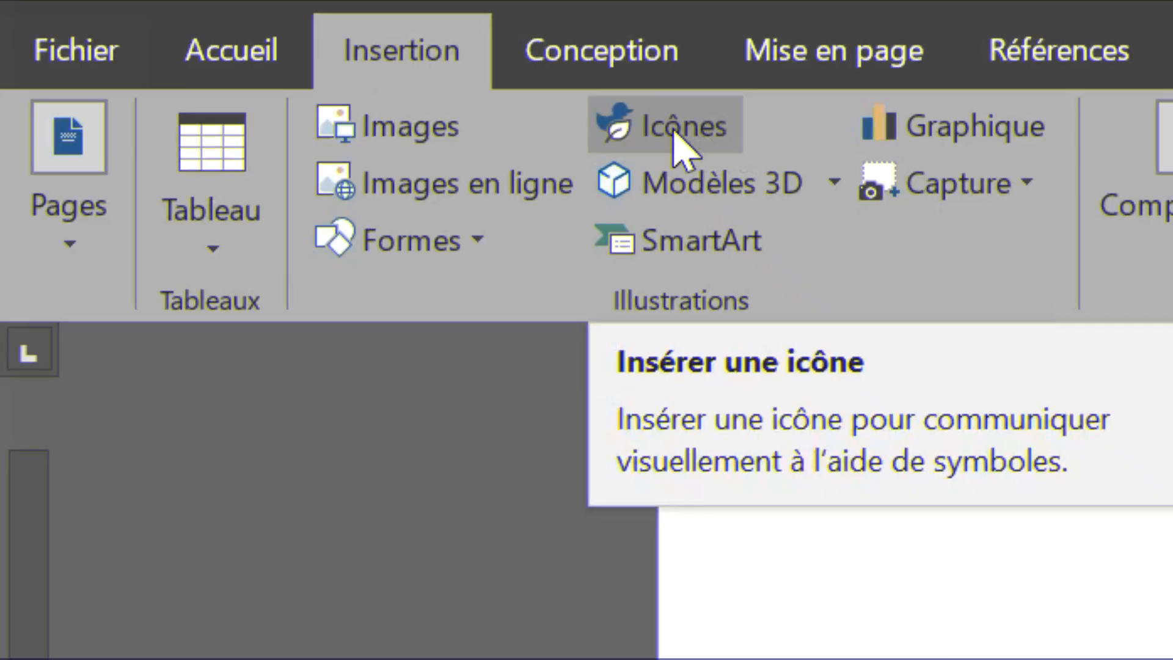
pyautogui.click(278, 48)
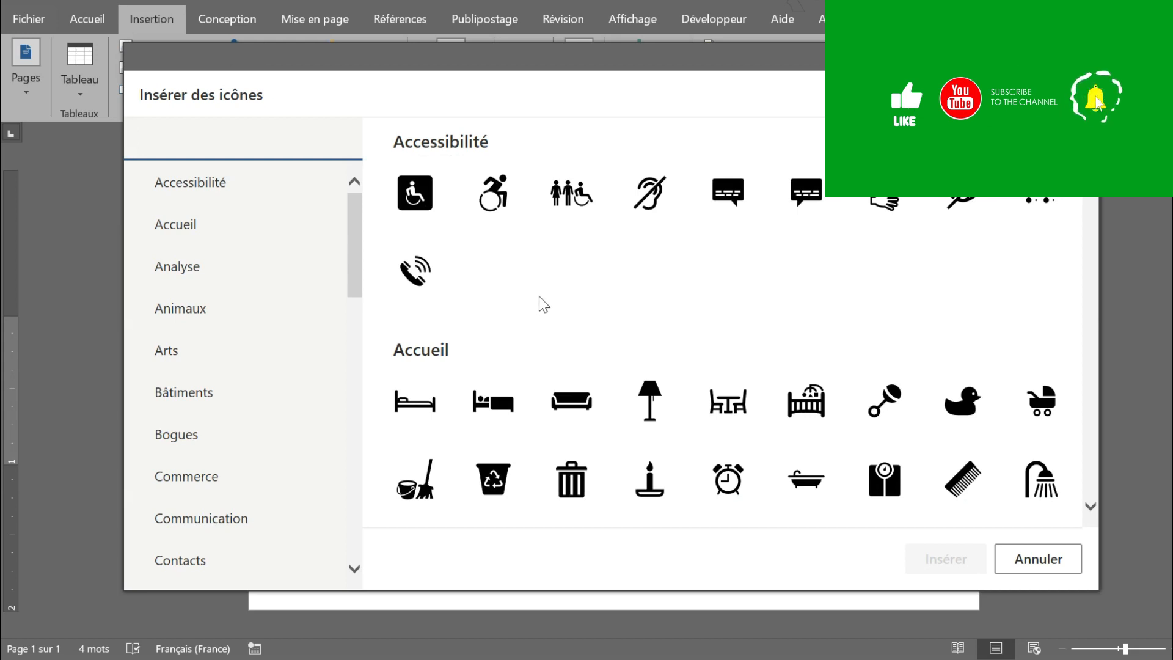
pyautogui.scroll(-1, 540, 305)
pyautogui.scroll(-2, 545, 304)
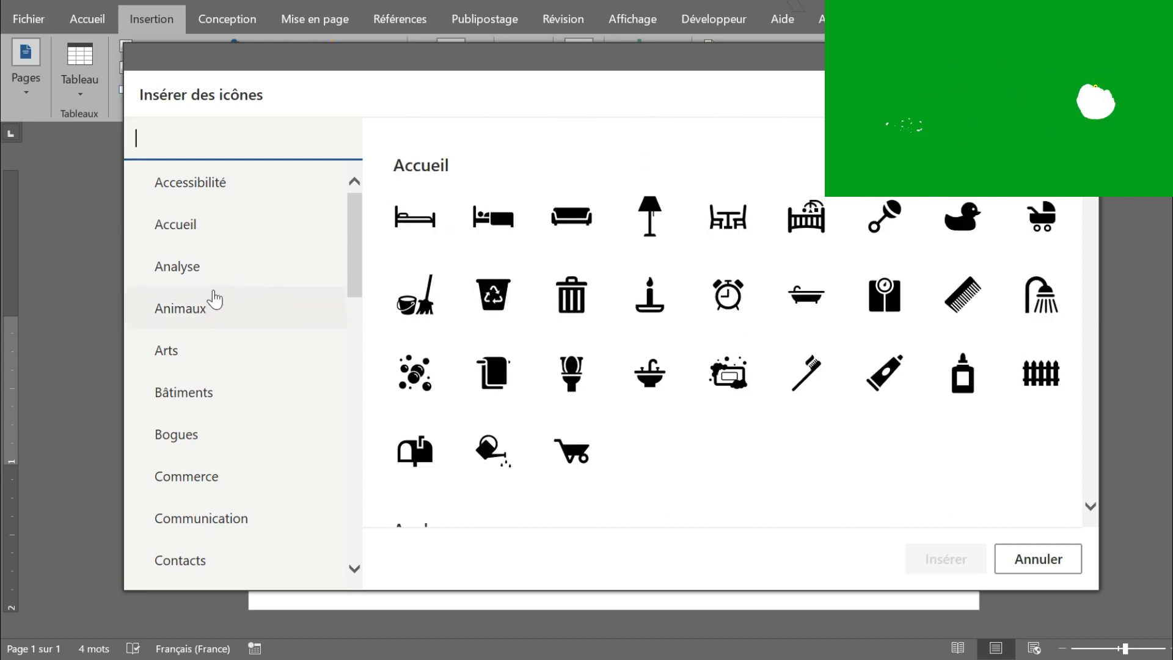
pyautogui.scroll(-1, 225, 244)
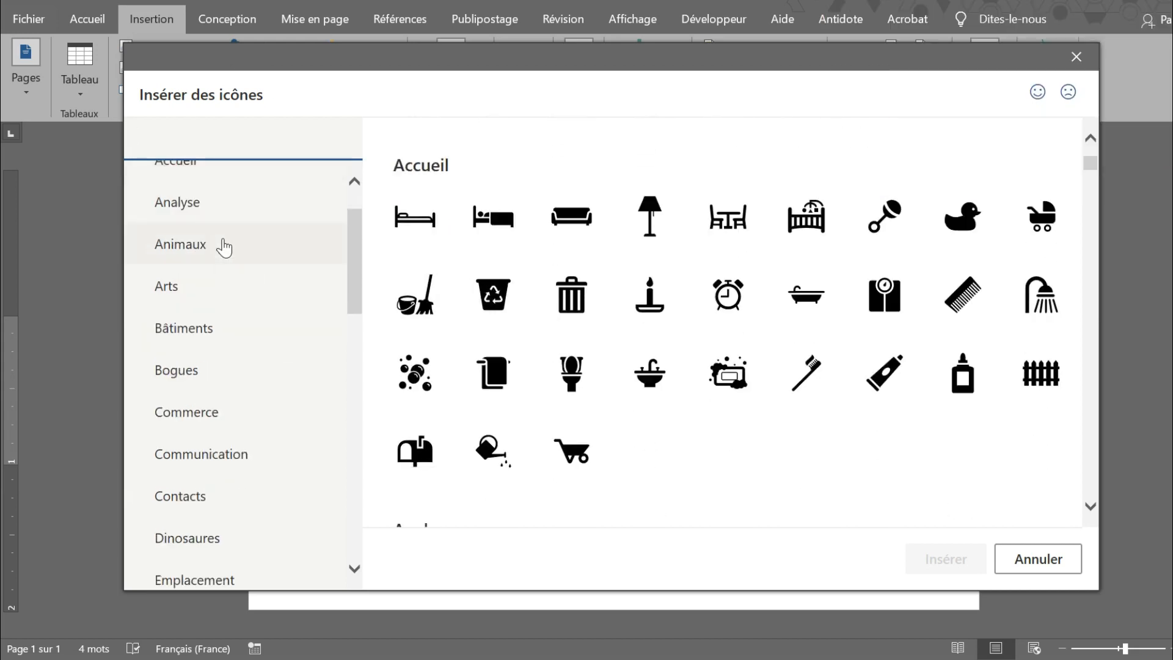
pyautogui.scroll(-2, 225, 247)
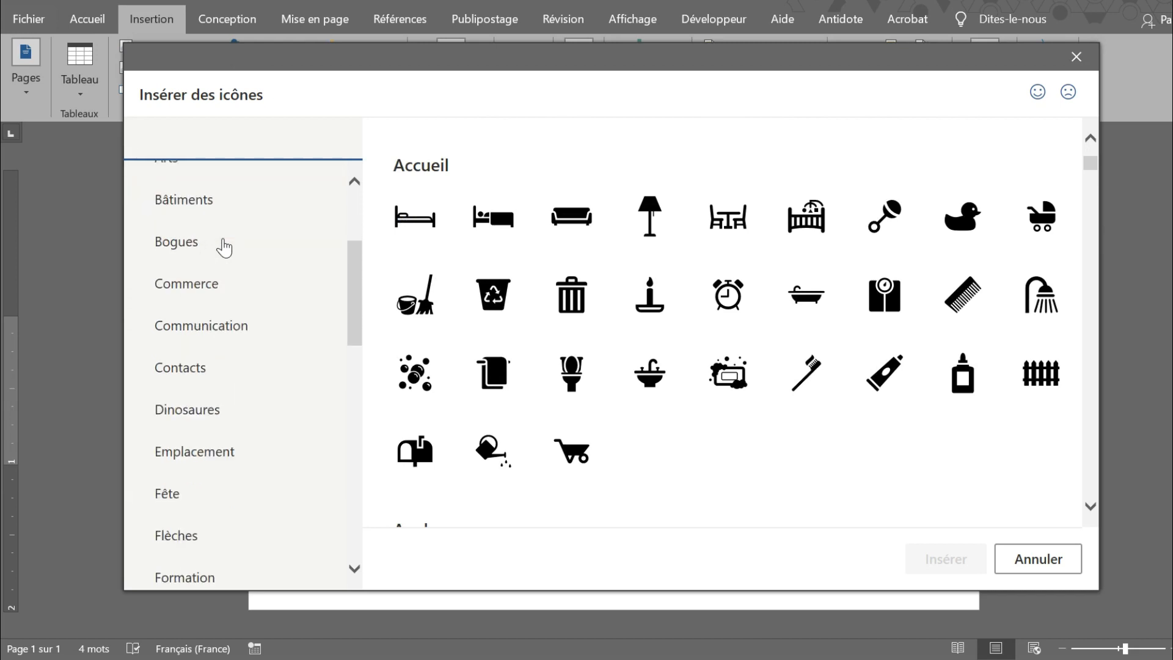
pyautogui.scroll(-2, 225, 247)
pyautogui.scroll(-3, 225, 247)
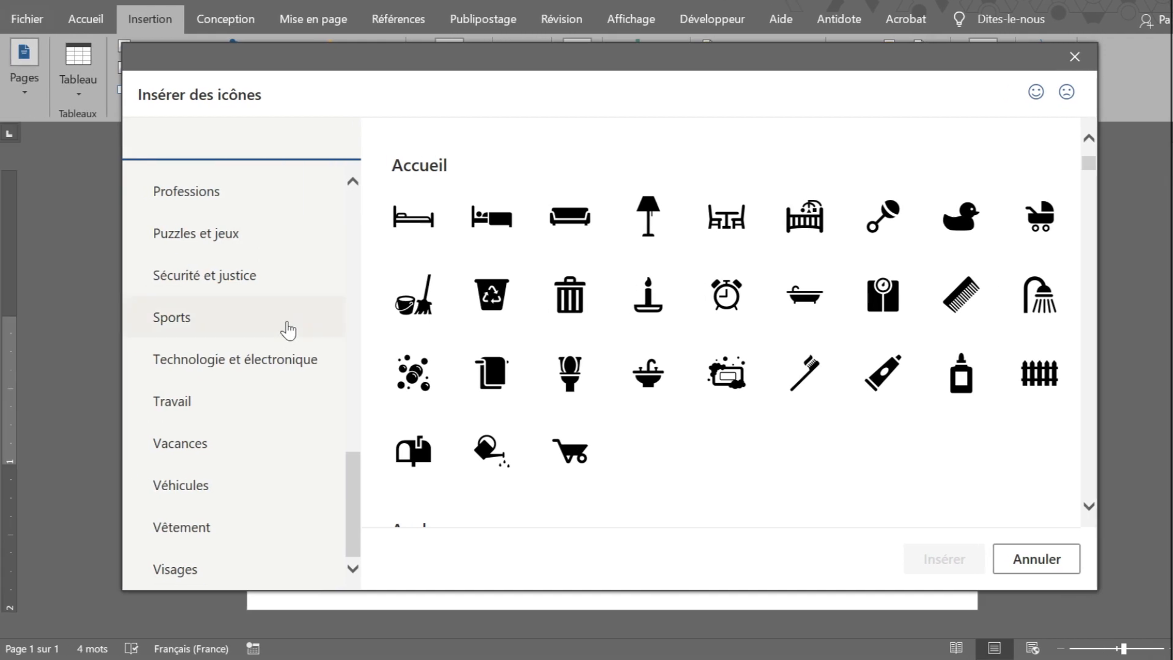
pyautogui.click(259, 367)
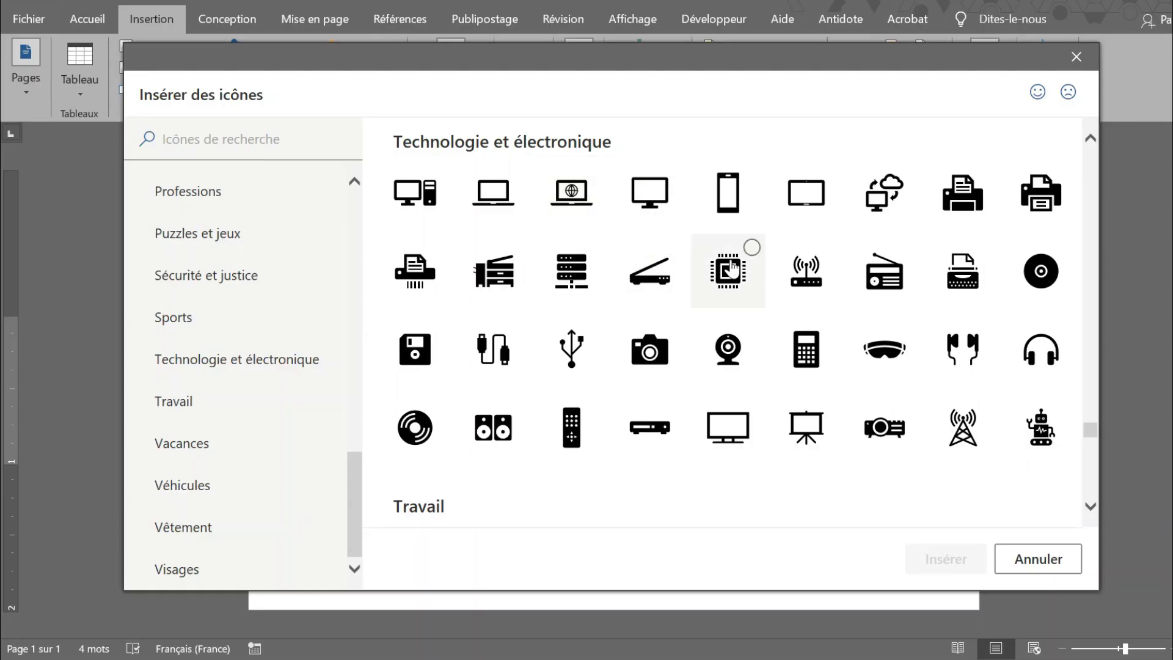
pyautogui.click(885, 194)
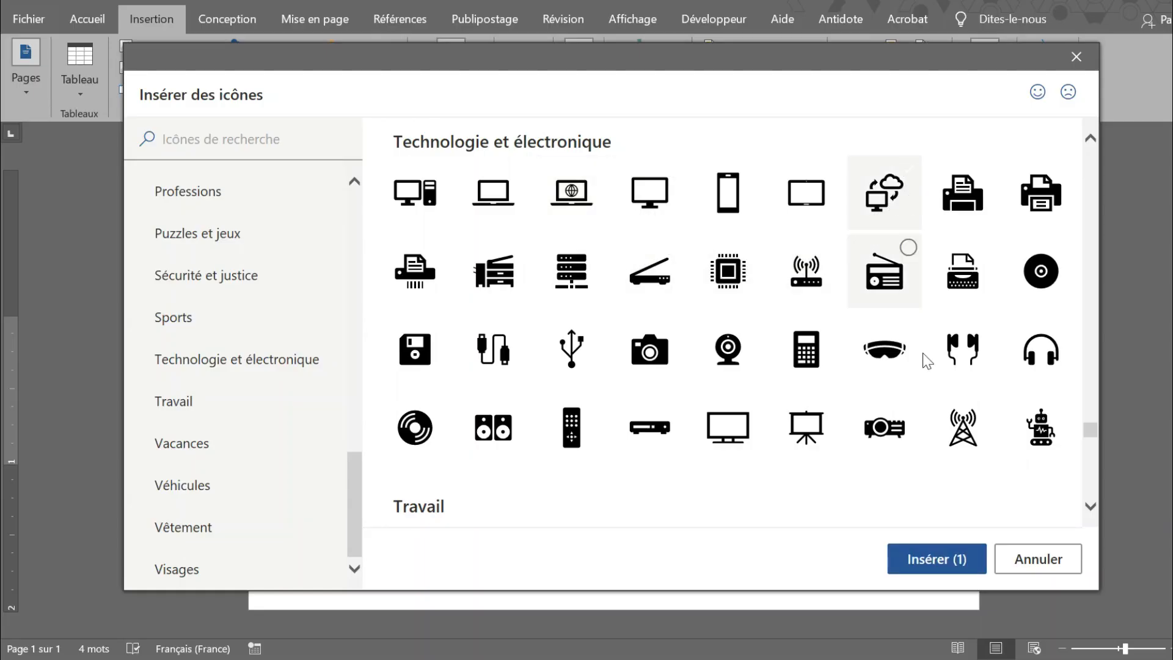
pyautogui.click(914, 565)
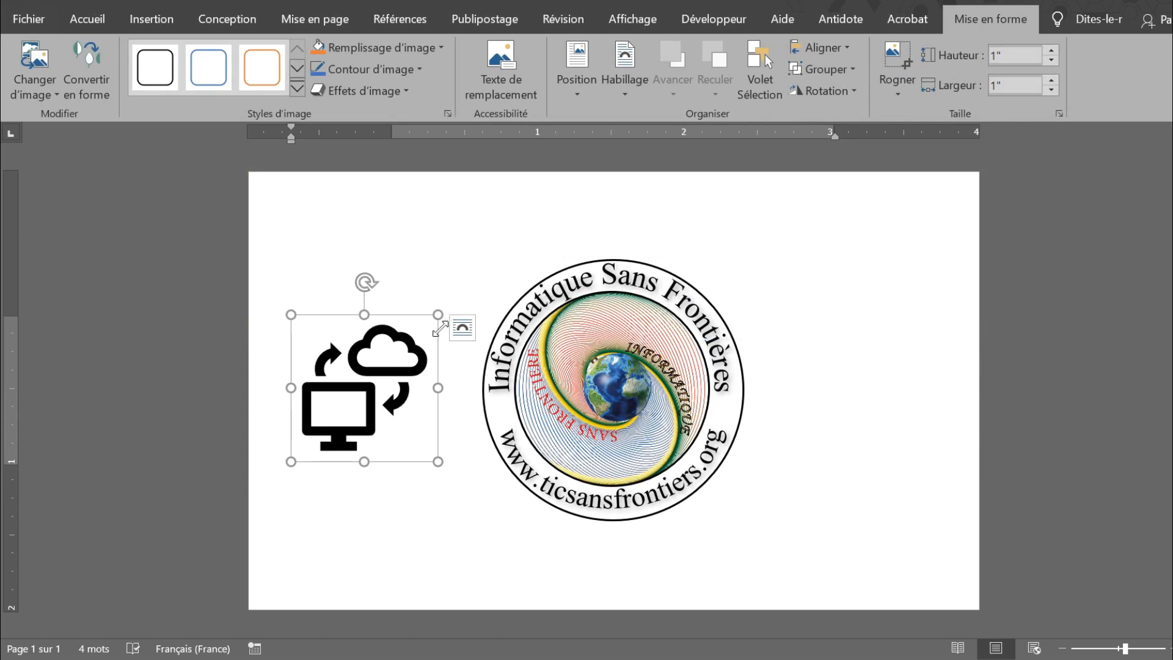
# Shrink the computer-and-cloud icon until it is small enough for the ring and set its wrapping to Devant le texte.
pyautogui.moveTo(440, 328); pyautogui.dragTo(427, 356)
pyautogui.moveTo(427, 356); pyautogui.dragTo(315, 449)
pyautogui.rightClick(304, 335)
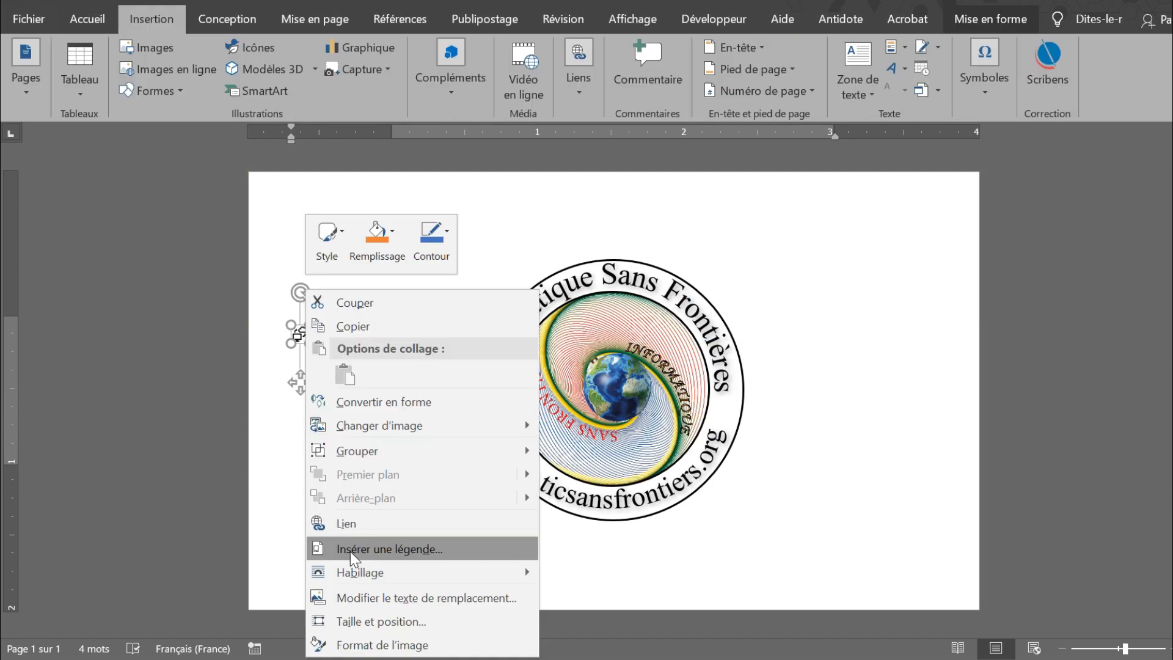
pyautogui.moveTo(355, 565)
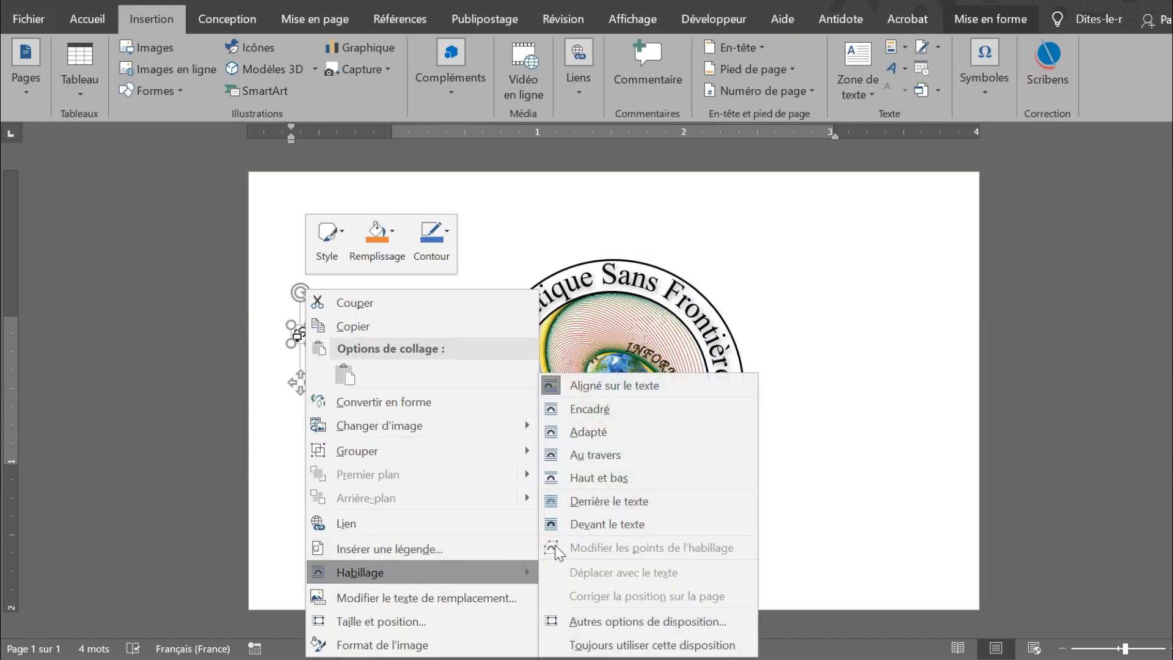
pyautogui.click(570, 525)
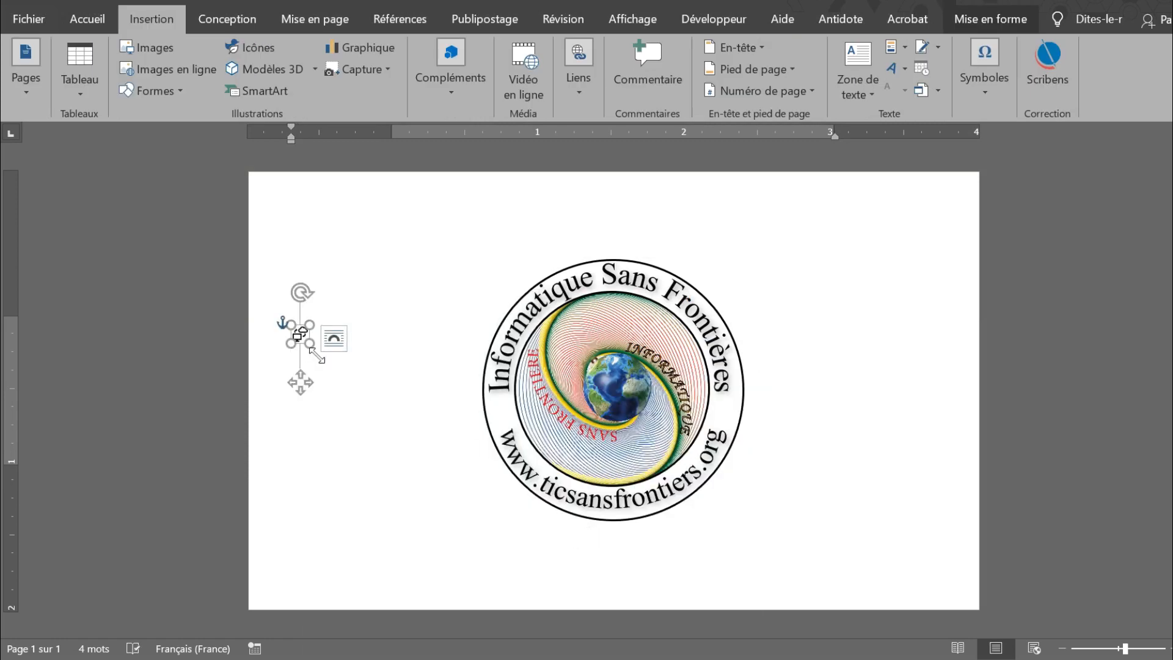
# Place the small icon in the ring's left gap between the two texts and put an enlarged copy in the right gap.
pyautogui.moveTo(309, 340); pyautogui.dragTo(507, 415)
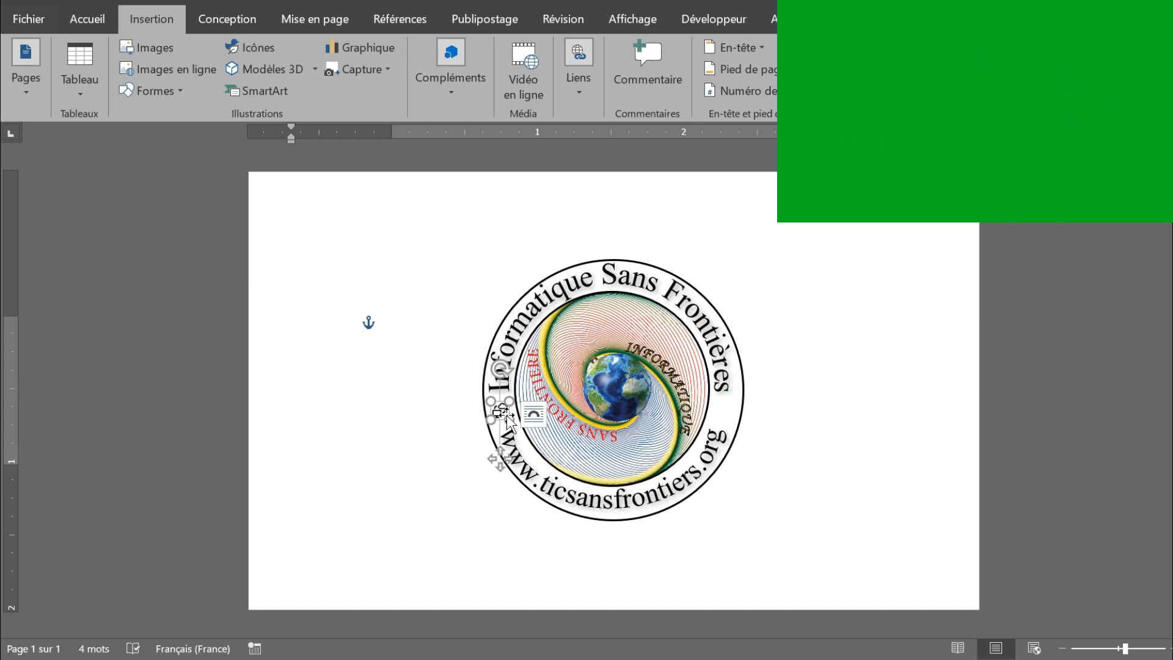
pyautogui.moveTo(511, 414); pyautogui.dragTo(732, 413)
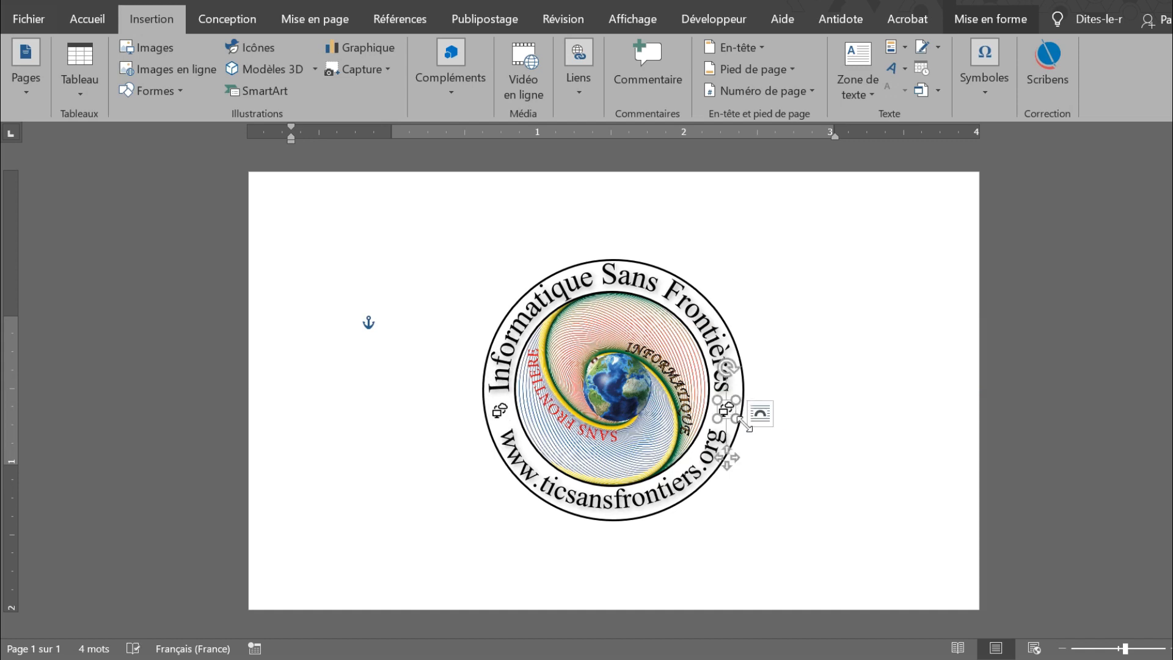
pyautogui.moveTo(752, 432)
pyautogui.mouseDown()
pyautogui.moveTo(759, 439)
pyautogui.moveTo(751, 432)
pyautogui.mouseUp()
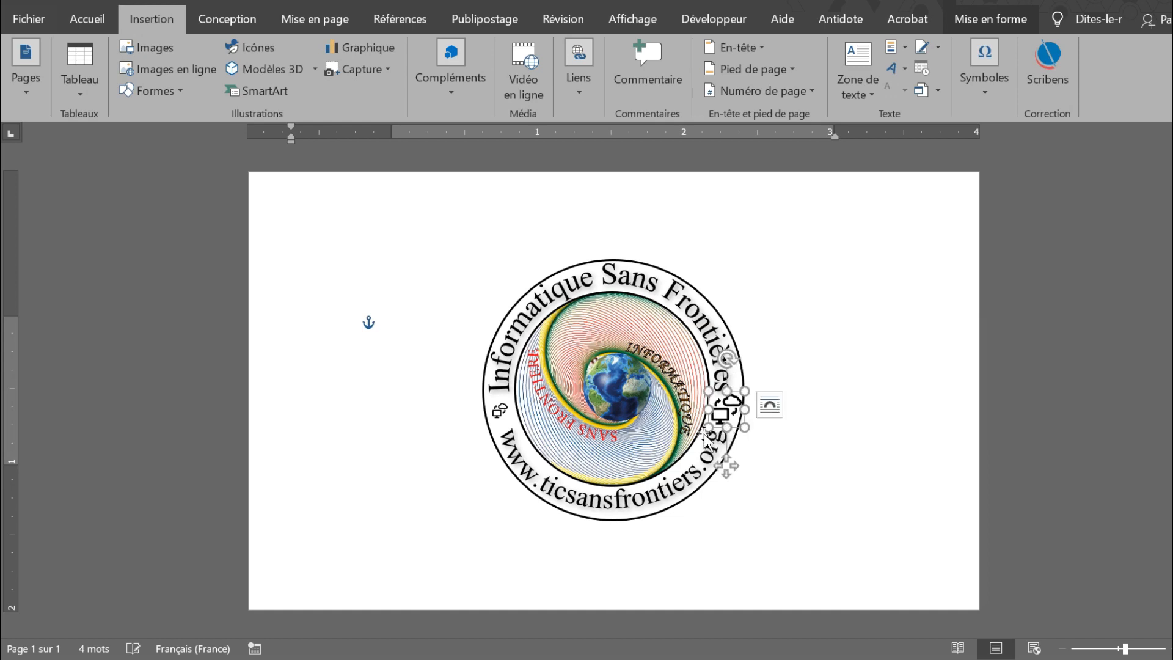
pyautogui.click(512, 418)
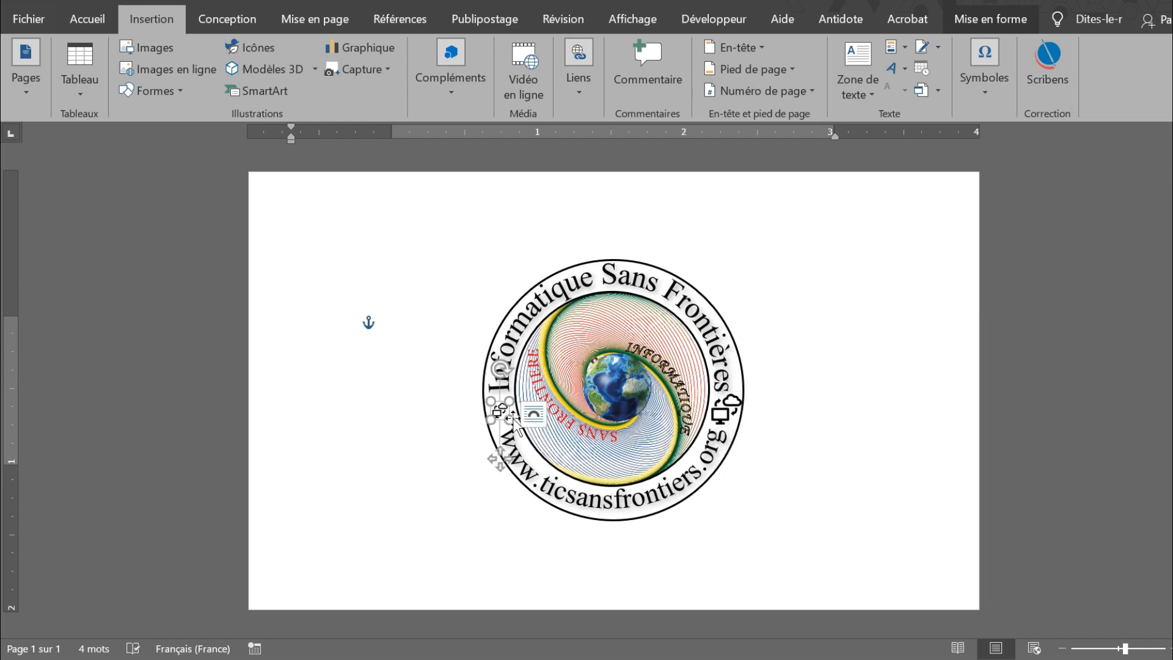